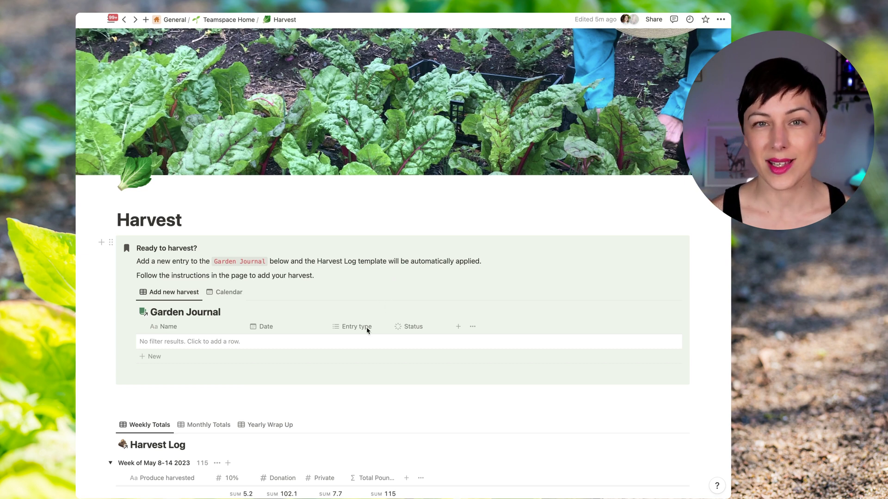
Show the Garden Journal's Today and Harvest Log filter chips and check its template list
scroll(302, 280, "down", 2)
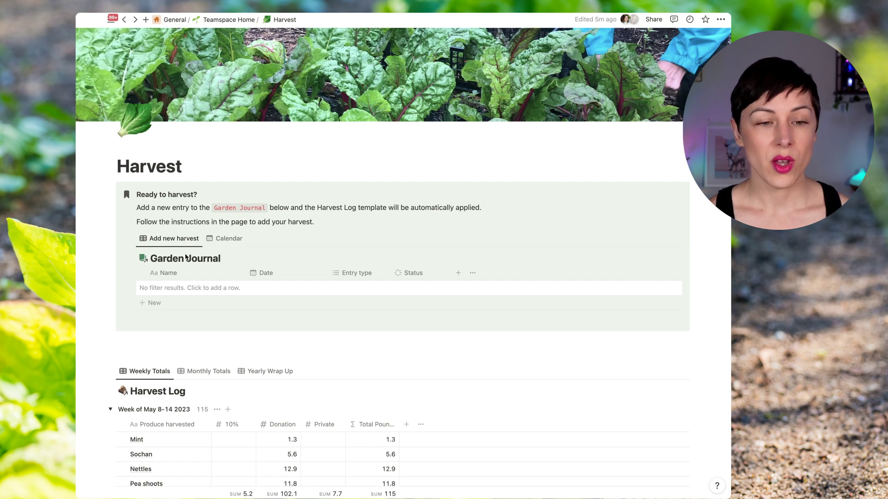
left_click(170, 241)
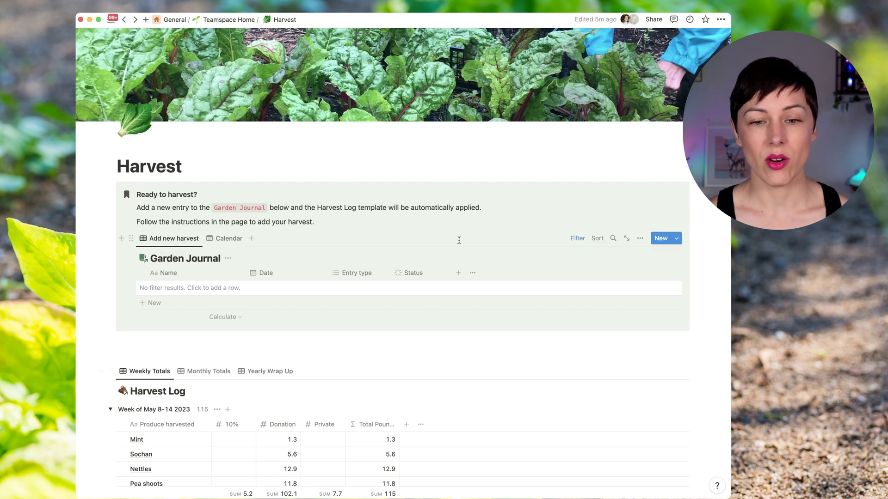
left_click(582, 241)
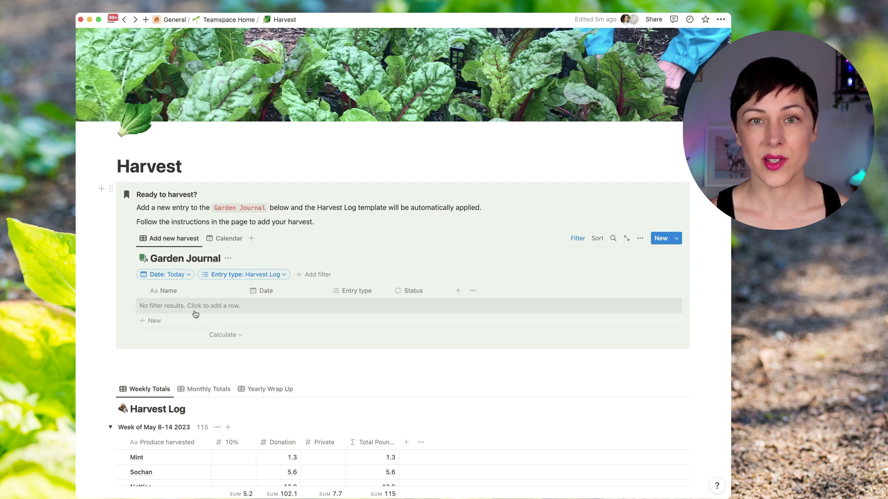
left_click(676, 238)
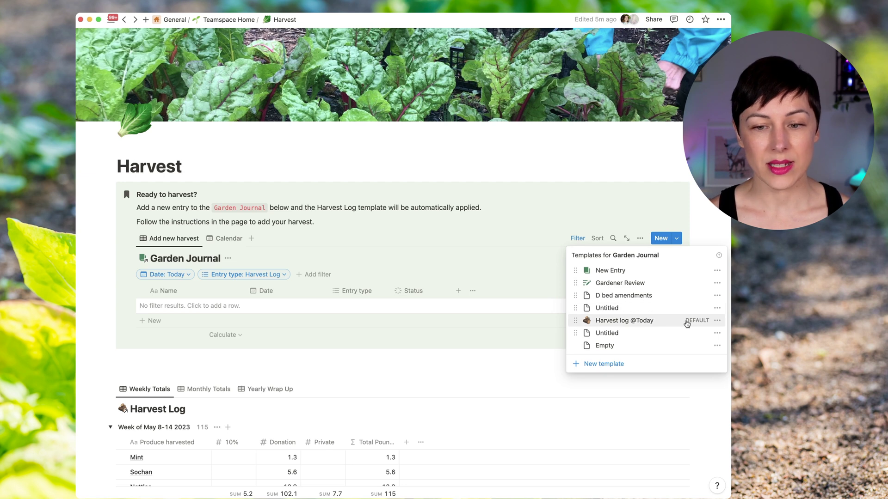
left_click(294, 222)
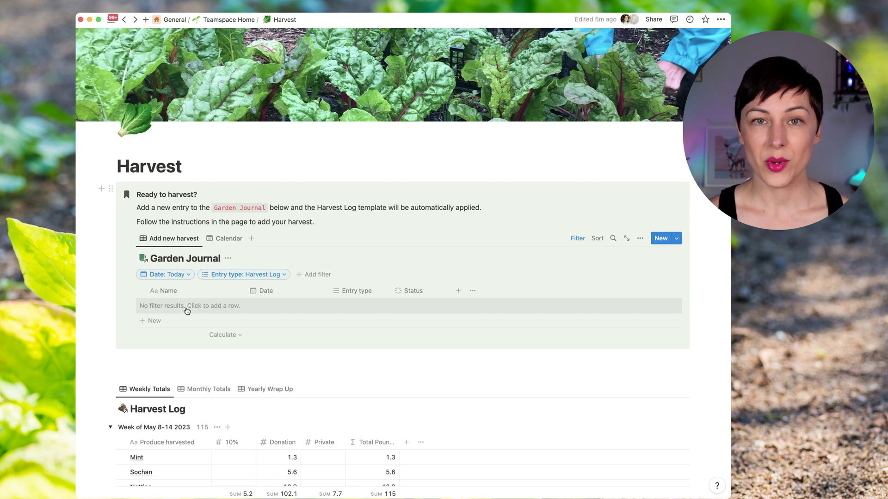
left_click(187, 308)
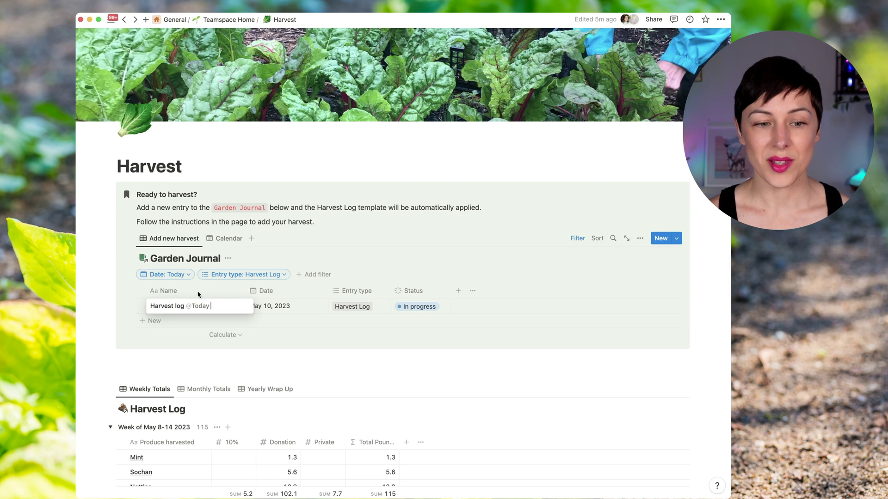
key("Escape")
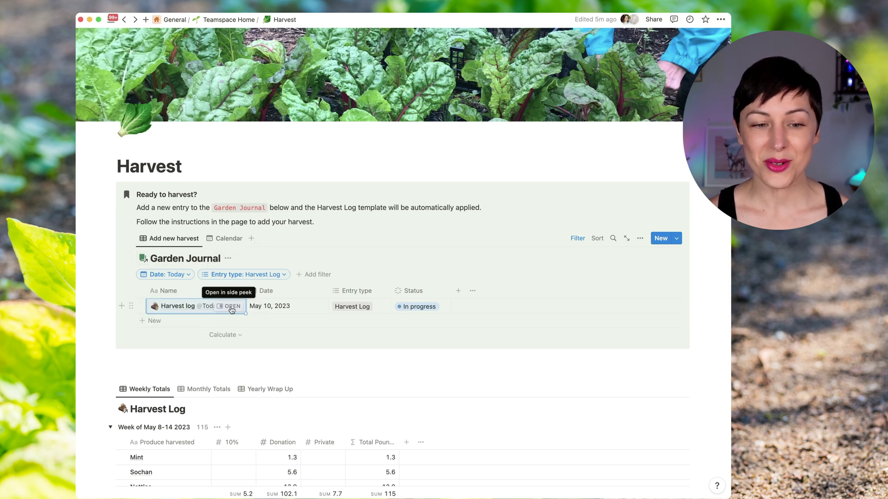
left_click(232, 307)
type("test")
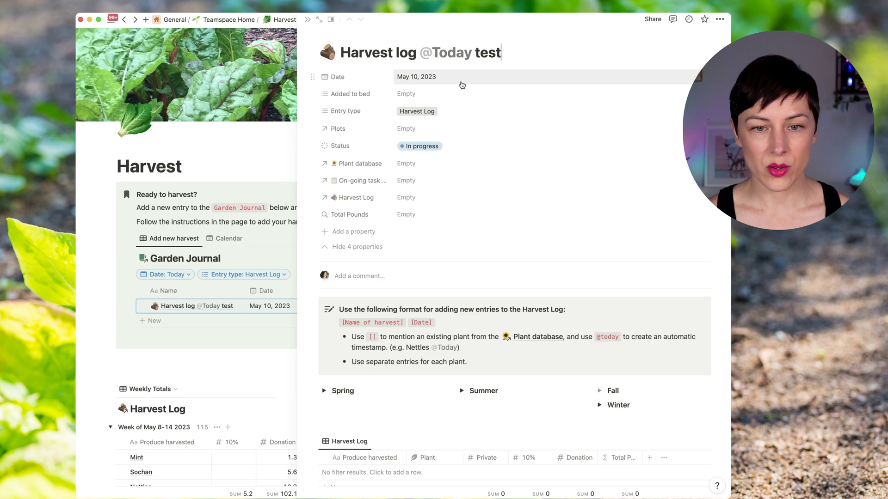
left_click(436, 93)
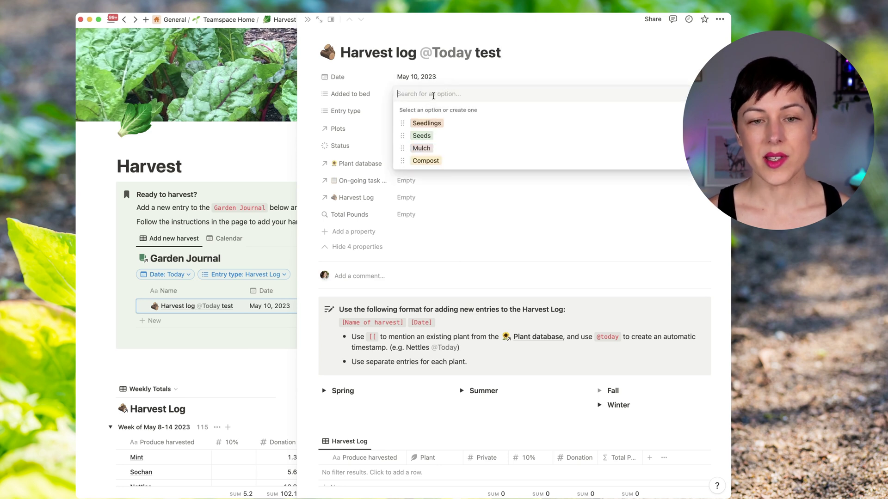
key("Escape")
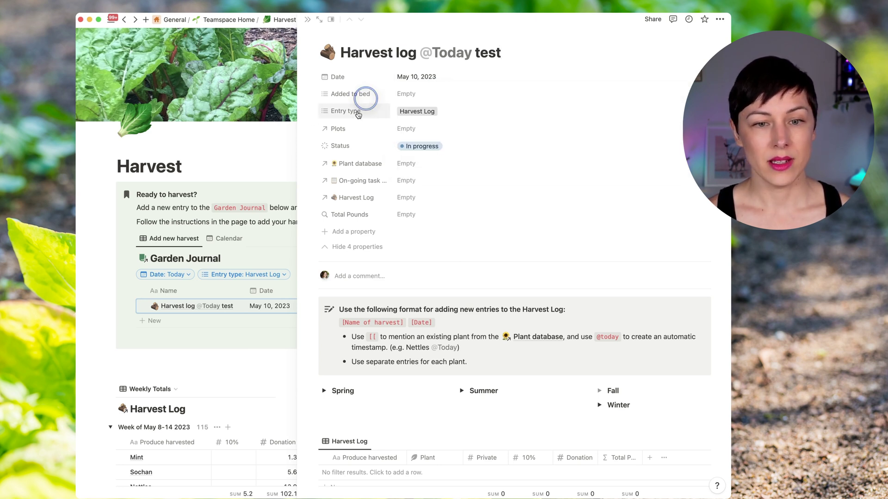
left_click(450, 114)
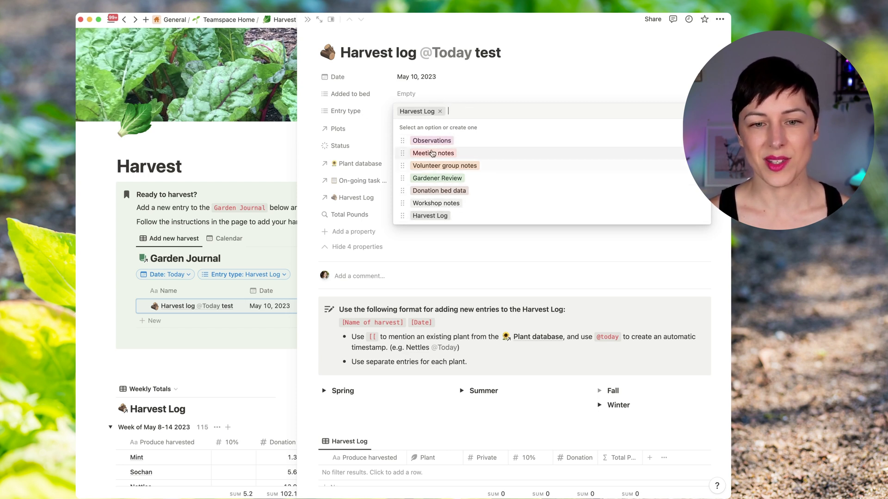
left_click(419, 128)
left_click(422, 128)
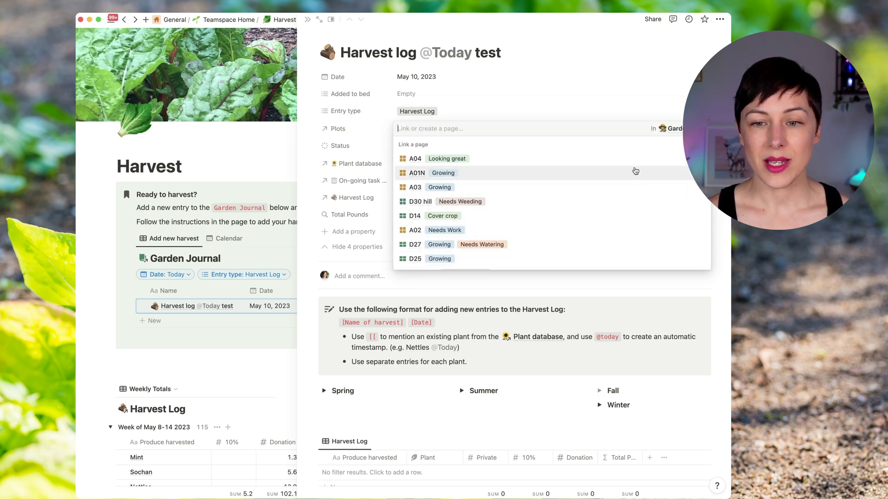
left_click(356, 113)
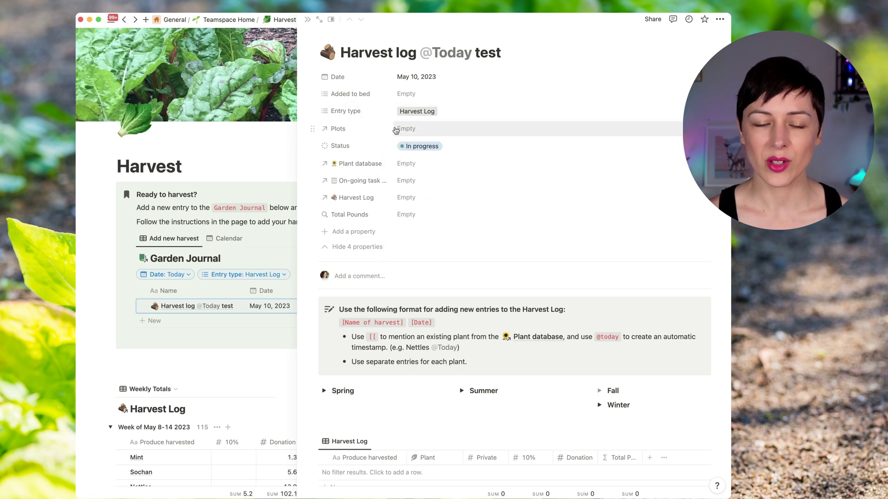
left_click(480, 146)
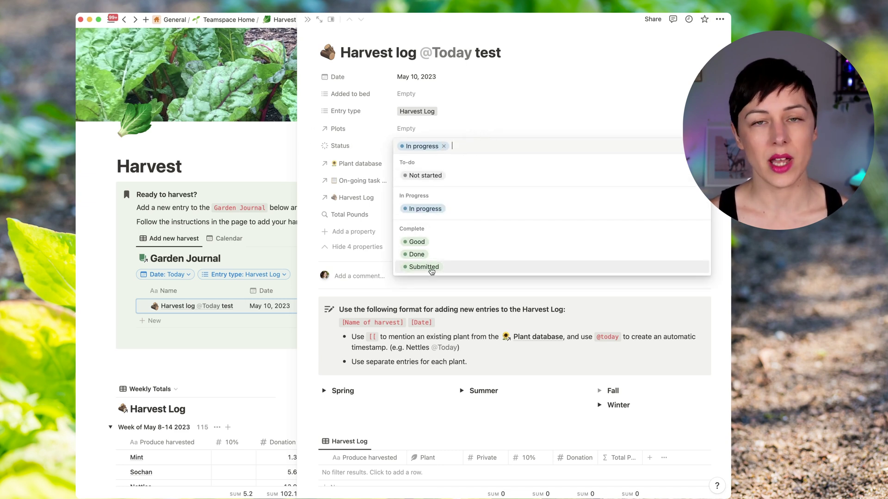
left_click(369, 134)
left_click(412, 164)
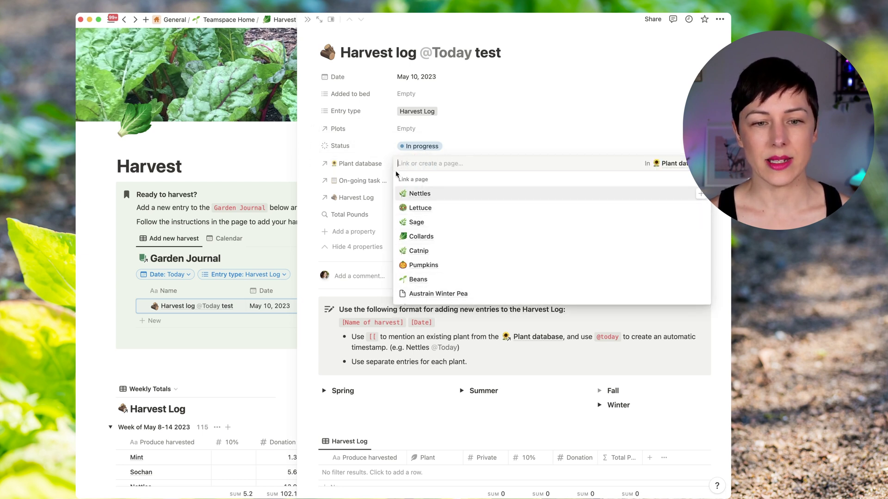
left_click(365, 161)
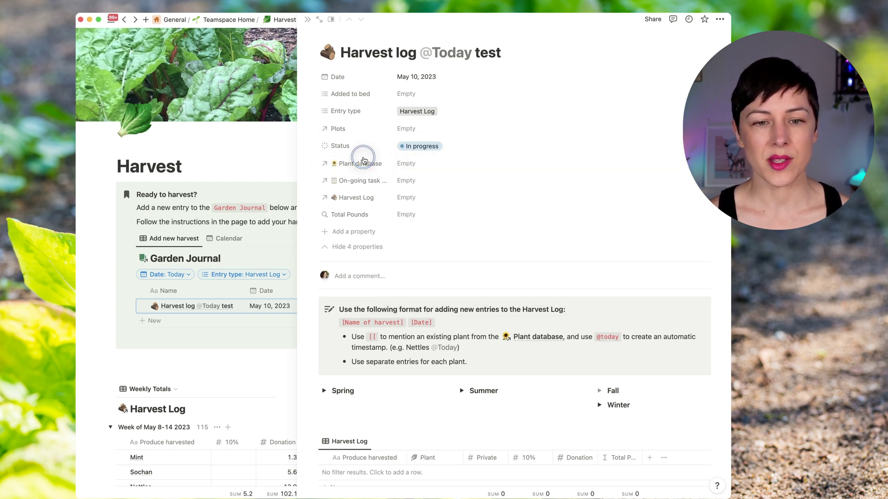
left_click(416, 197)
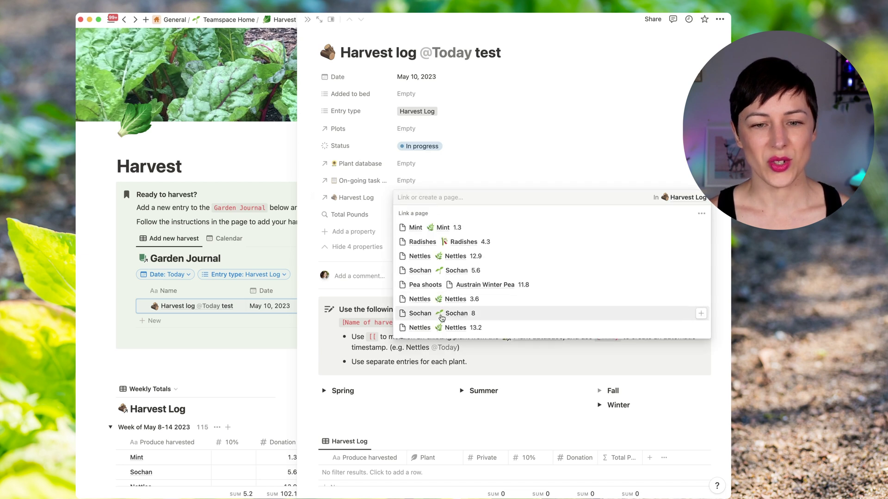
left_click(374, 149)
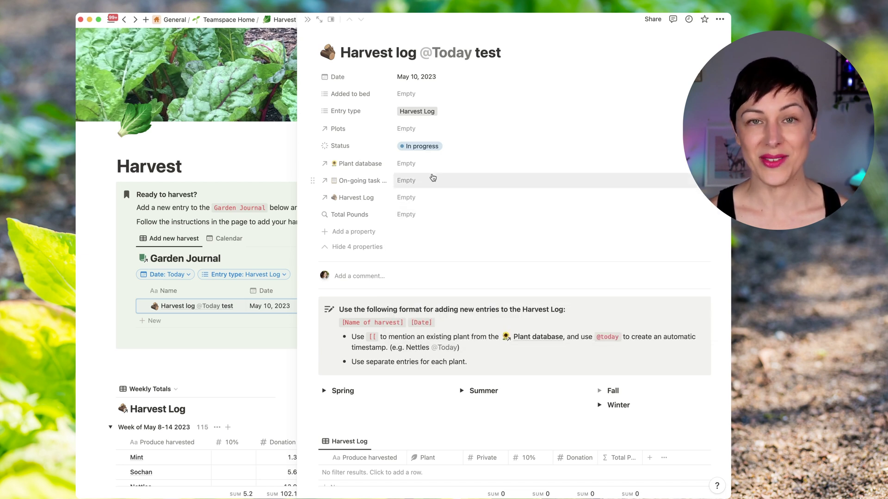
scroll(516, 223, "down", 1)
scroll(516, 222, "down", 1)
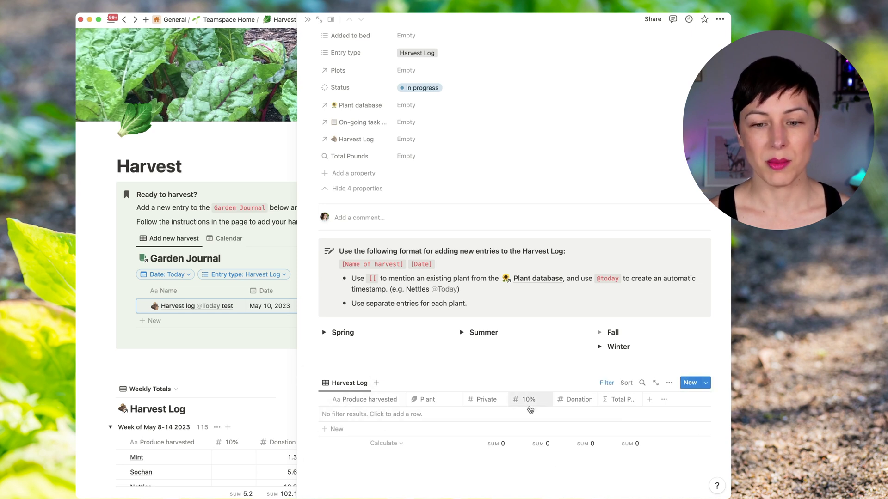
Expand Spring and inspect the Add lettuce button's Add page to Harvest Log action, leaving it unchanged
left_click(324, 333)
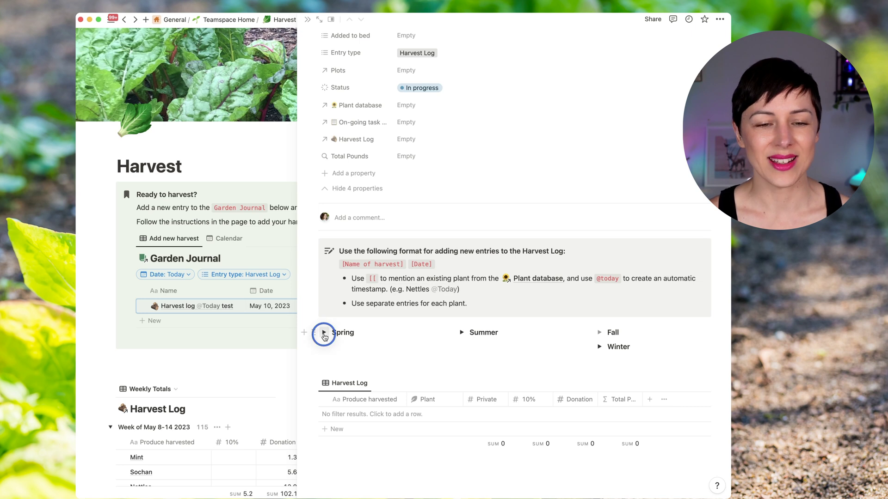
scroll(361, 320, "down", 2)
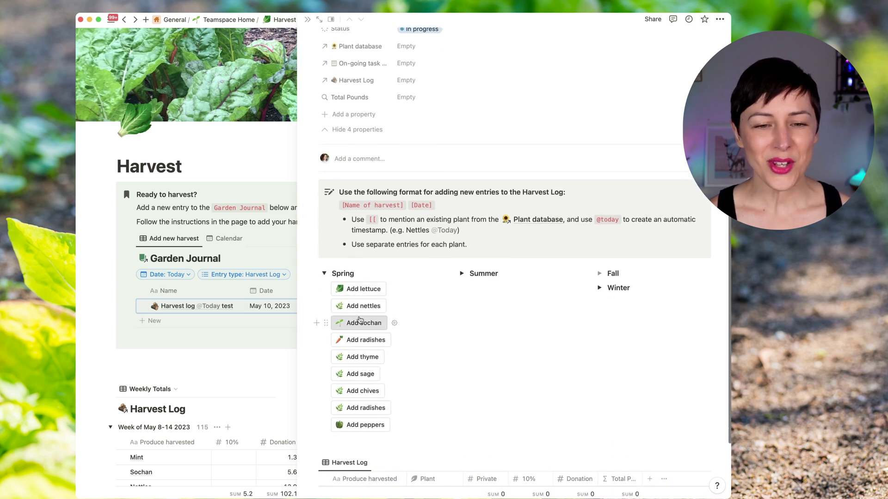
scroll(360, 320, "down", 2)
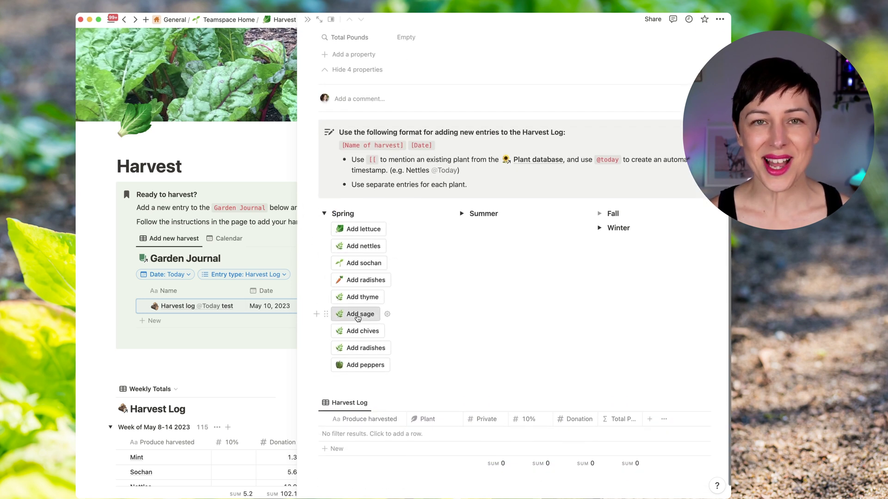
left_click(394, 229)
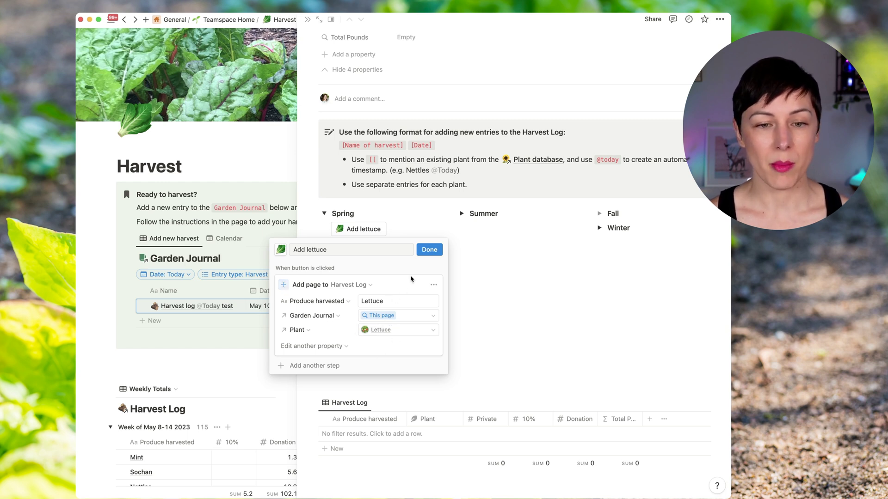
left_click(428, 249)
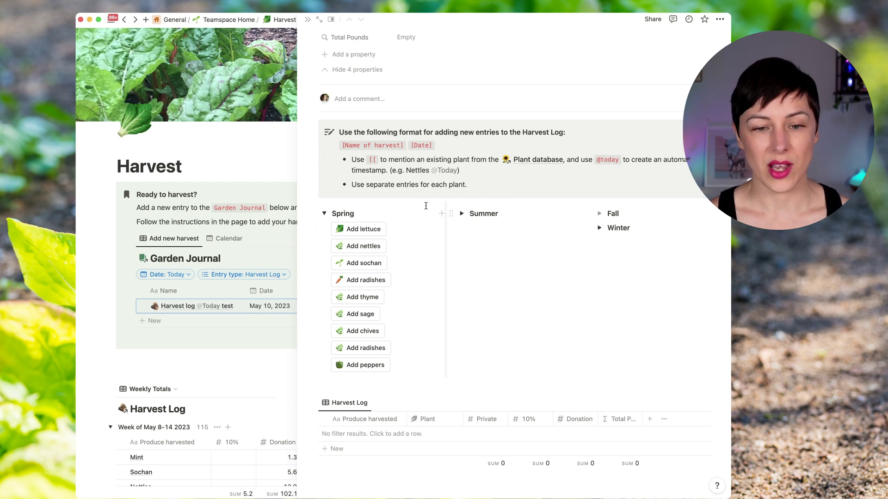
scroll(413, 216, "down", 1)
Add Lettuce, Nettles, Sochan, Radishes, Sweet Peppers and Sage rows to the Harvest Log
left_click(380, 208)
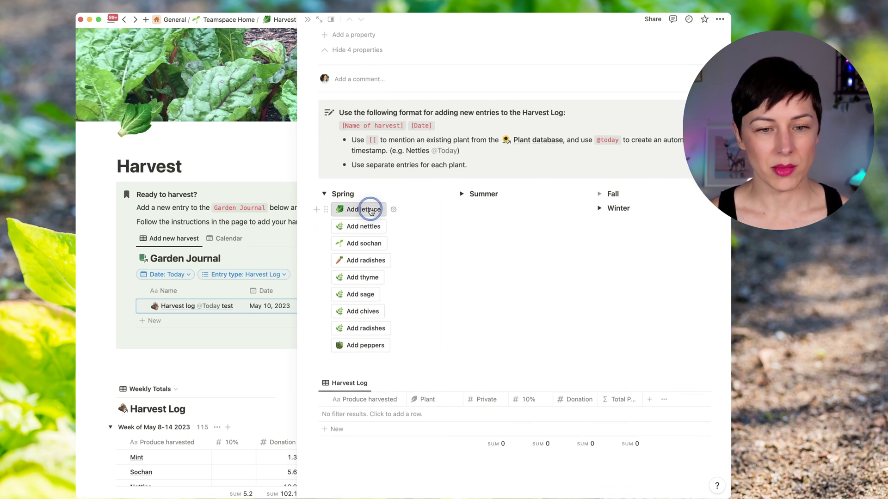
left_click(370, 227)
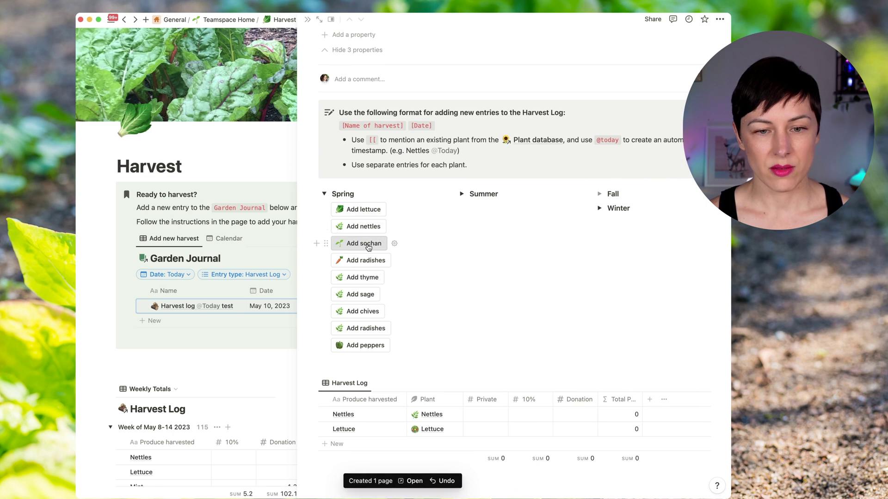
left_click(368, 244)
left_click(370, 260)
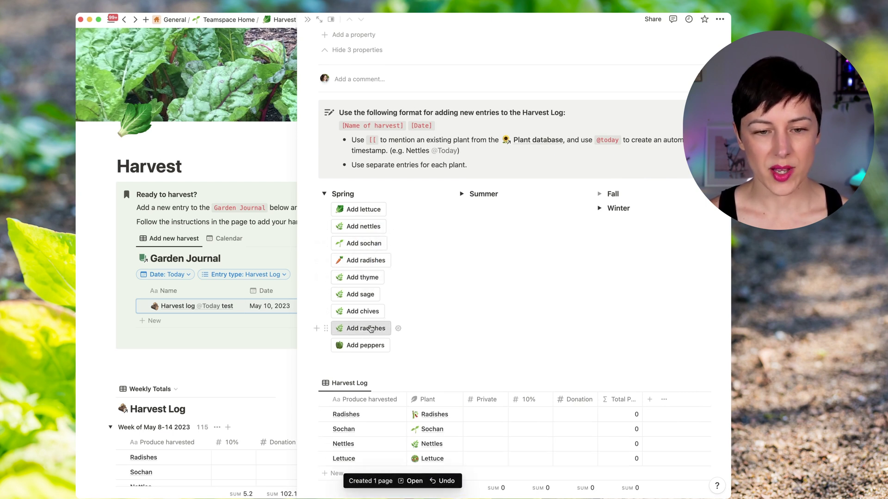
left_click(364, 347)
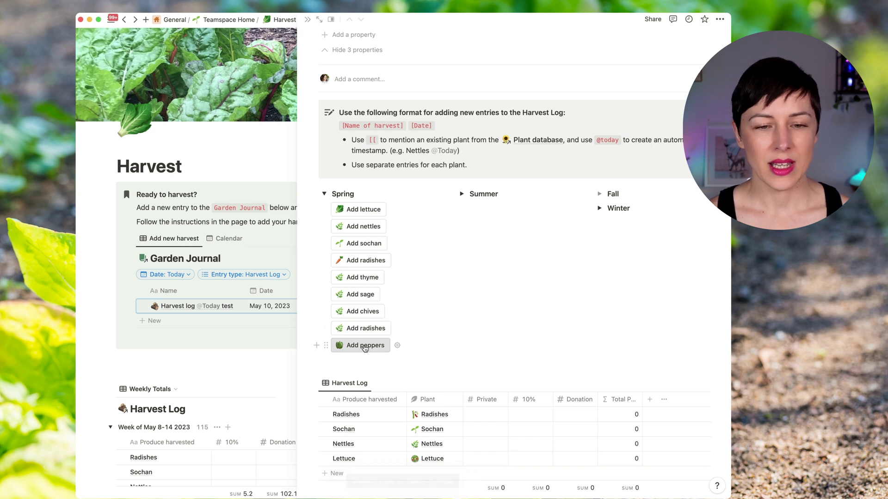
left_click(361, 295)
scroll(611, 336, "down", 3)
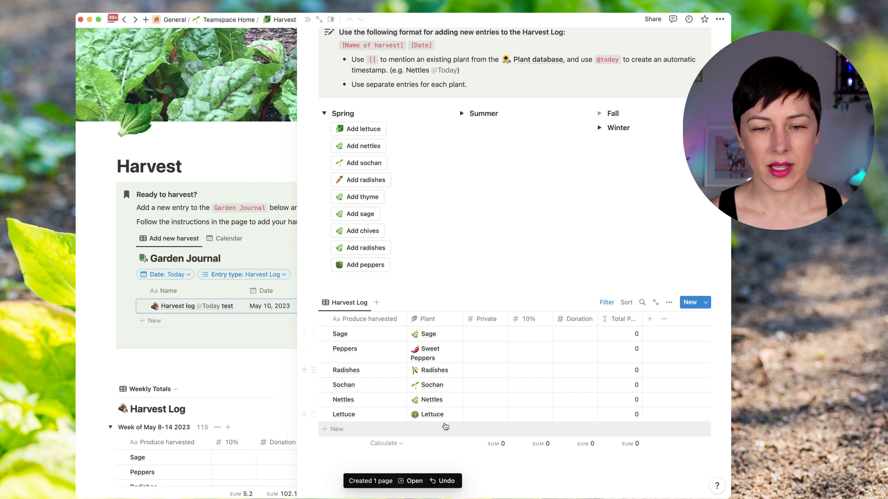
left_click_drag(462, 319, 481, 325)
Enter Sage's amounts: Private 5, 10% 6, Donation 10
left_click(511, 342)
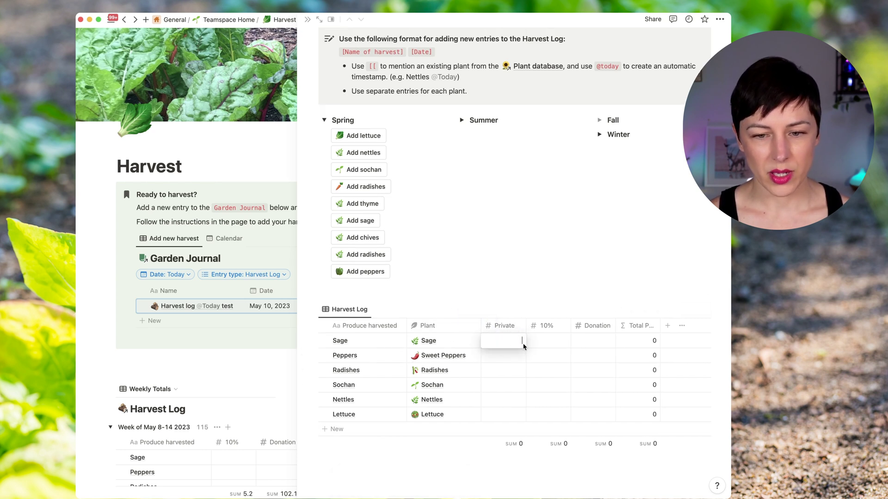
type("5")
key("Tab")
type("6")
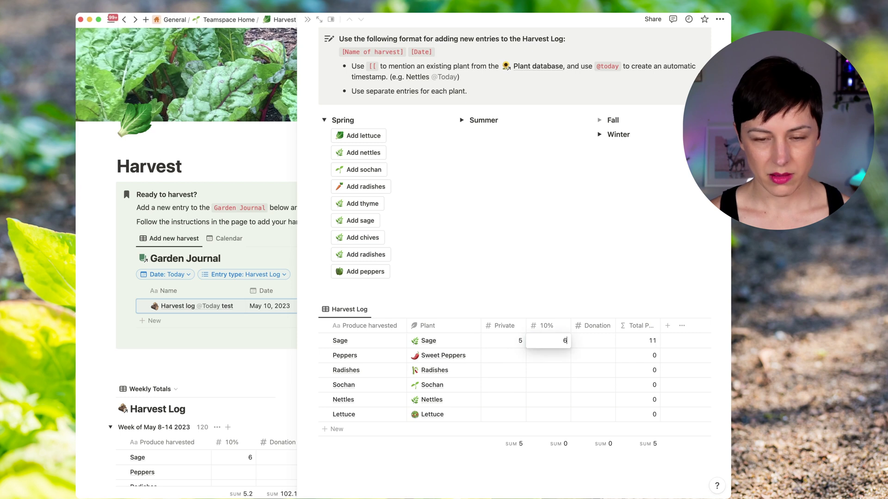
key("Tab")
type("10")
key("Tab")
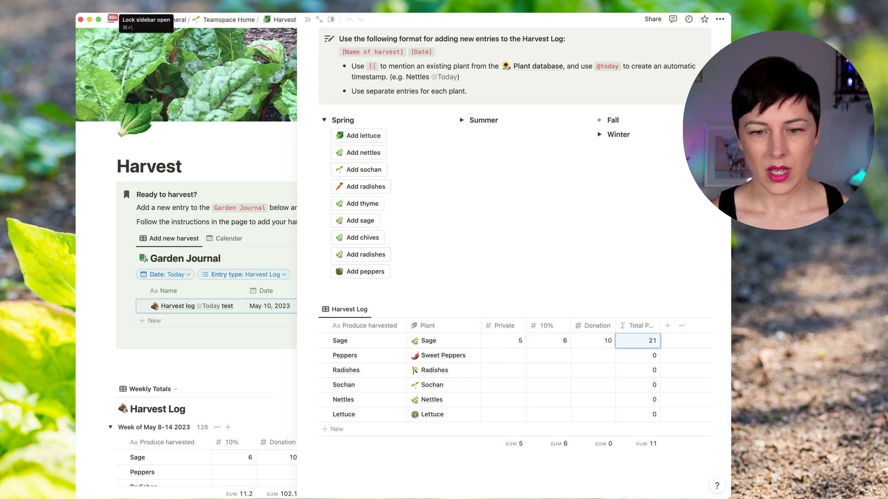
Give Peppers a Donation of 6 and a 10% amount of 4
left_click(603, 355)
type("6")
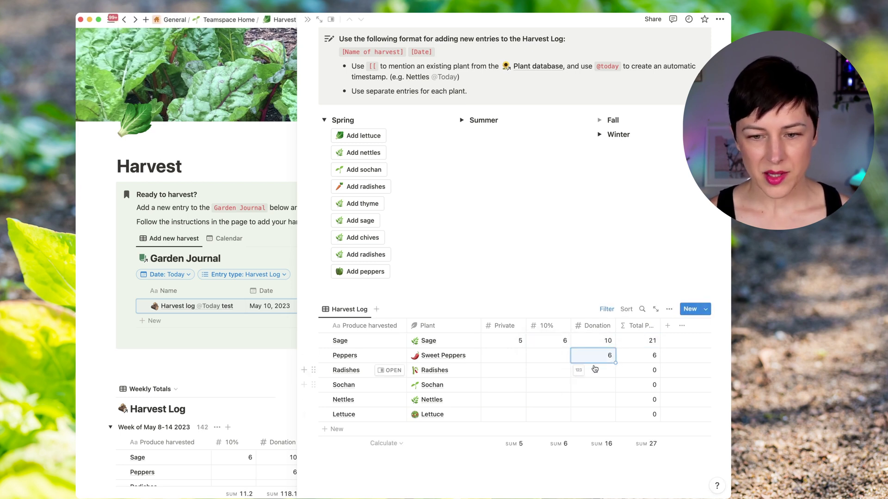
left_click(551, 357)
type("5")
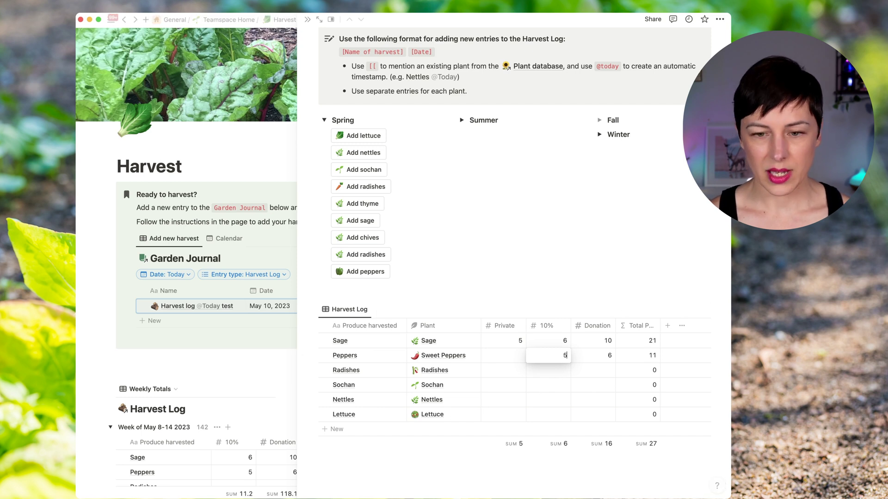
key("Return")
type("4")
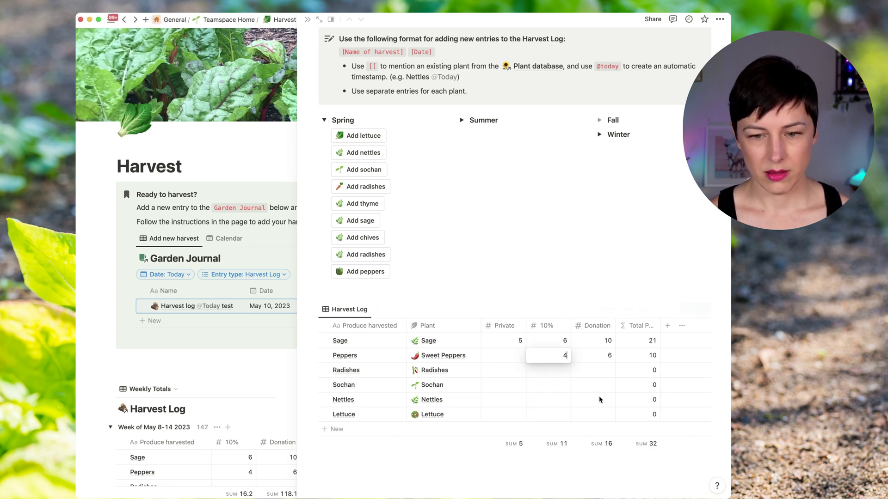
key("Return")
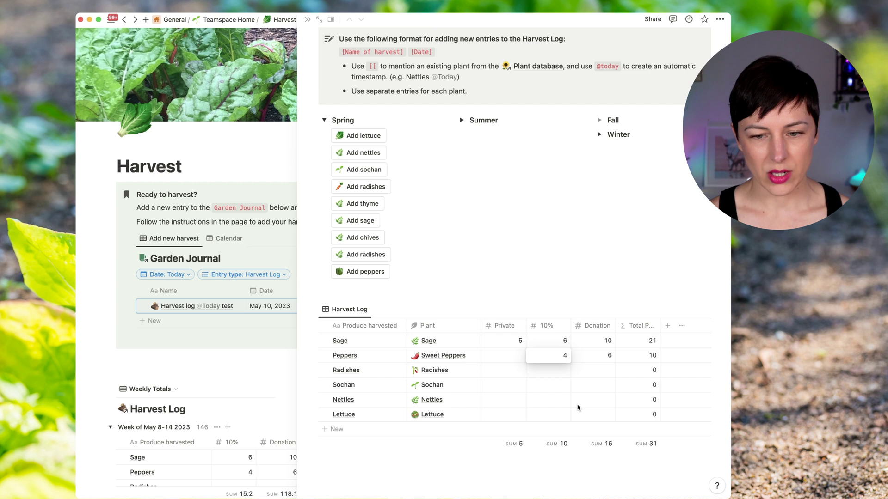
Set Nettles to Donation 4 and 10% 20, and Lettuce's Donation to 20
left_click(602, 401)
type("4")
key("Return")
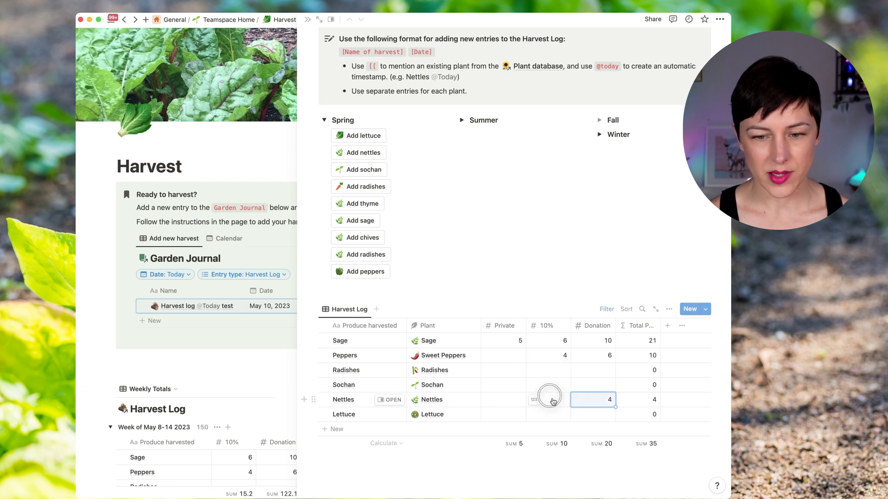
left_click(553, 403)
type("20")
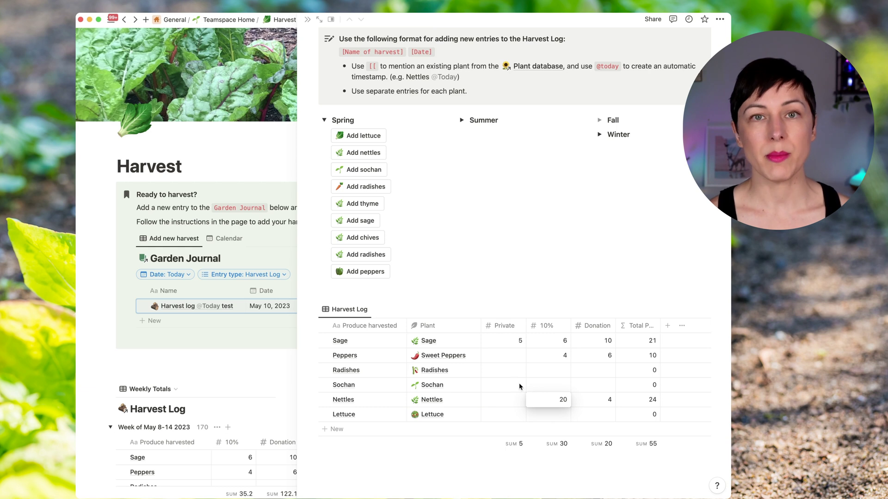
left_click(591, 414)
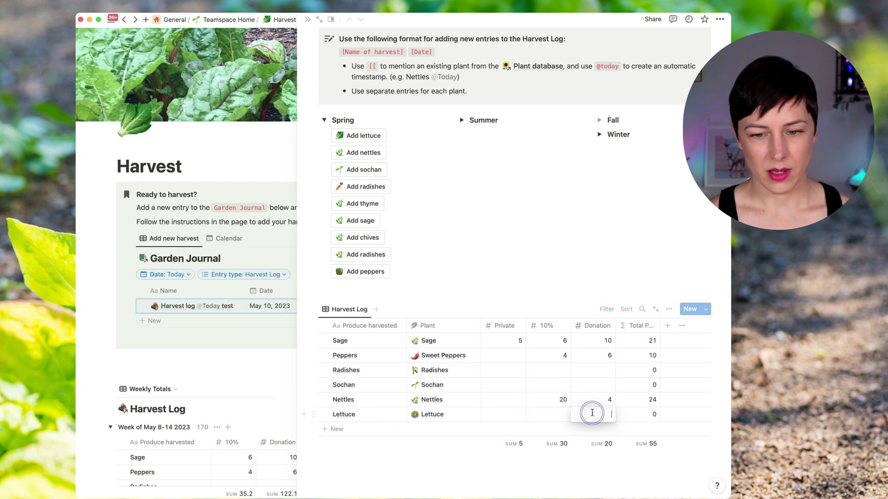
type("20")
key("Return")
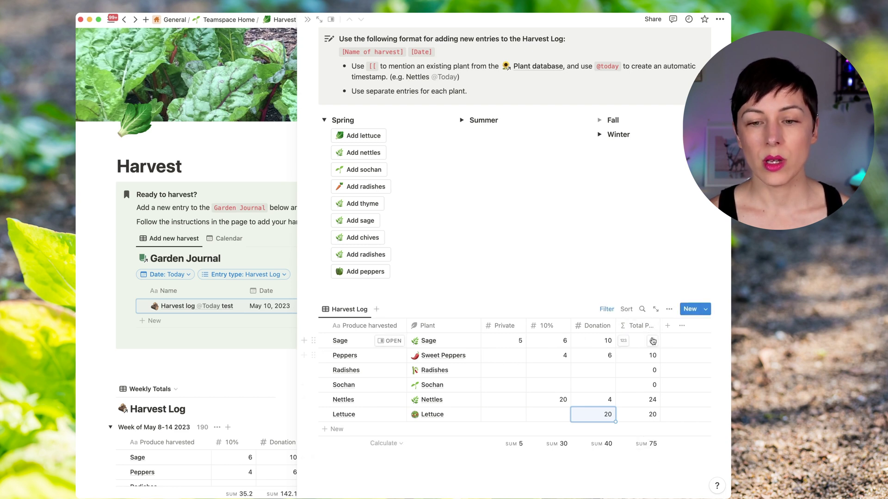
left_click(390, 341)
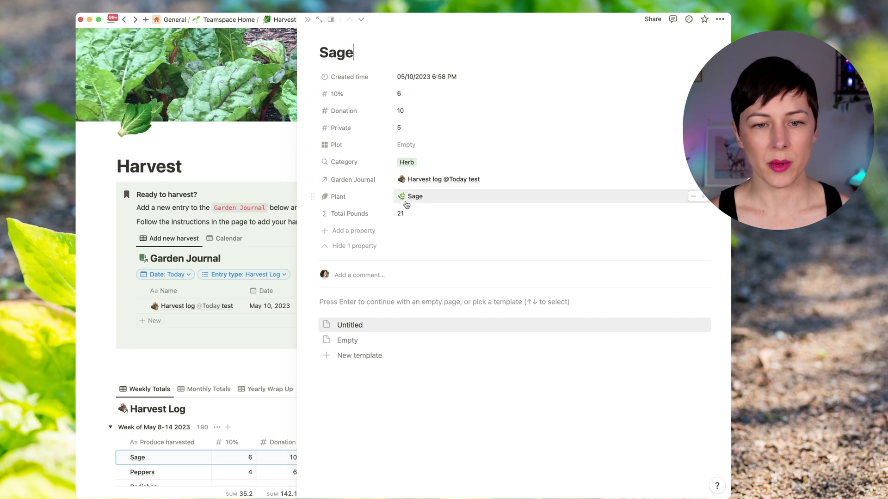
left_click(413, 213)
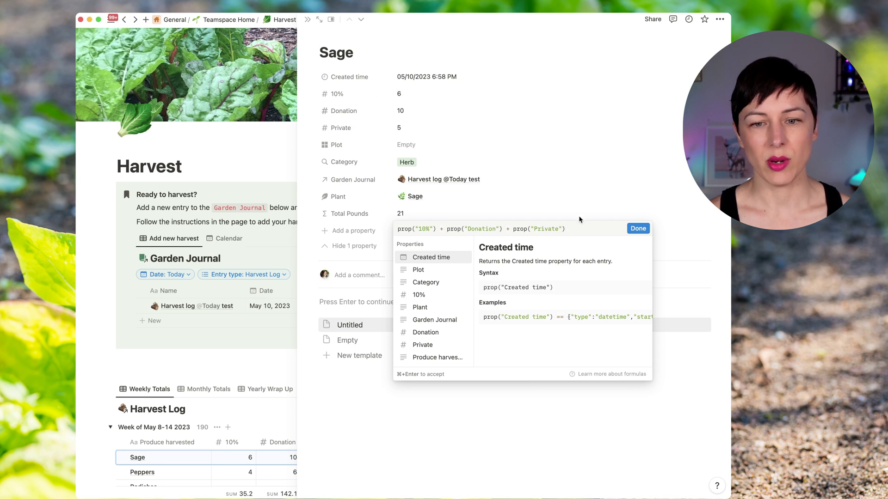
left_click(309, 188)
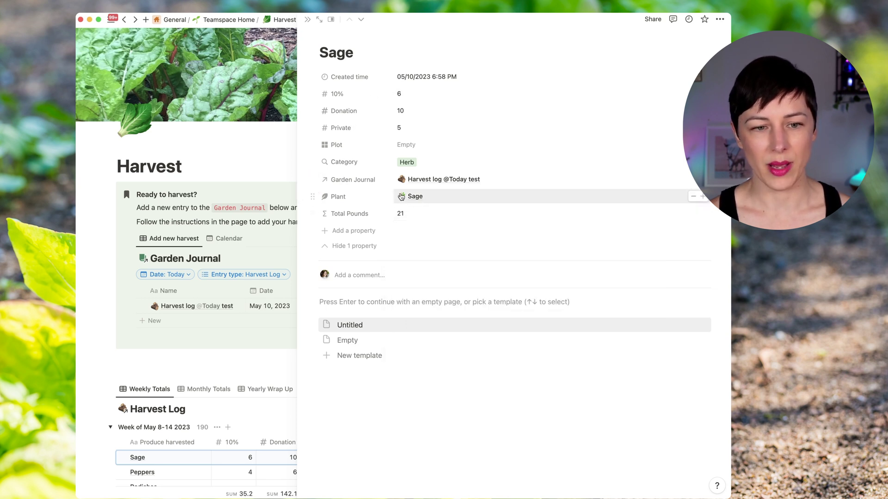
left_click(444, 179)
scroll(470, 248, "down", 8)
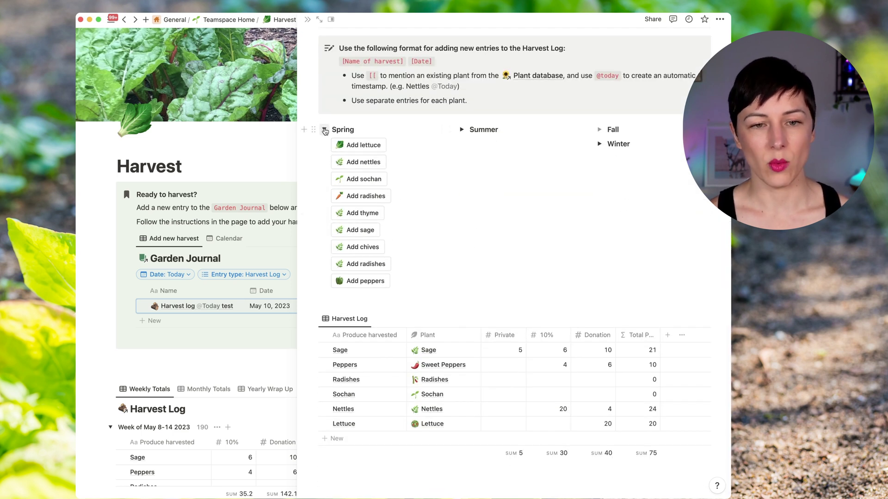
Collapse Spring, then add a 'new produce' test row to the Harvest Log and delete it
left_click(325, 131)
left_click(375, 432)
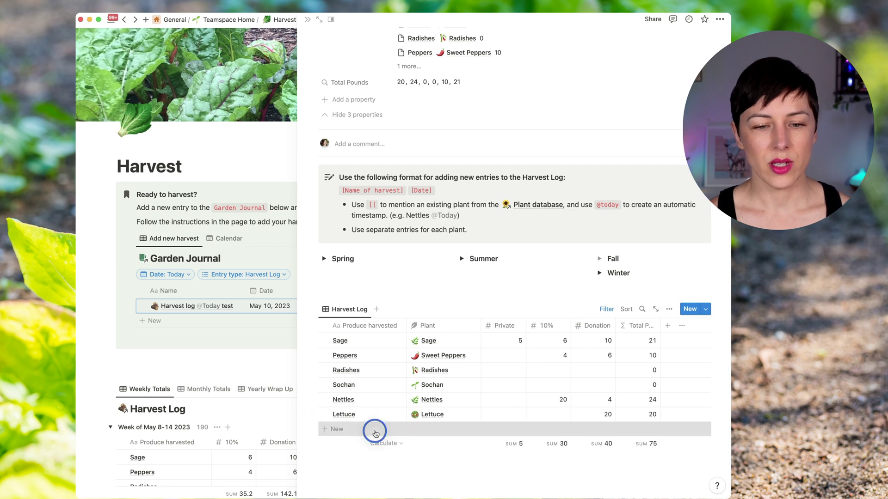
type("new produce")
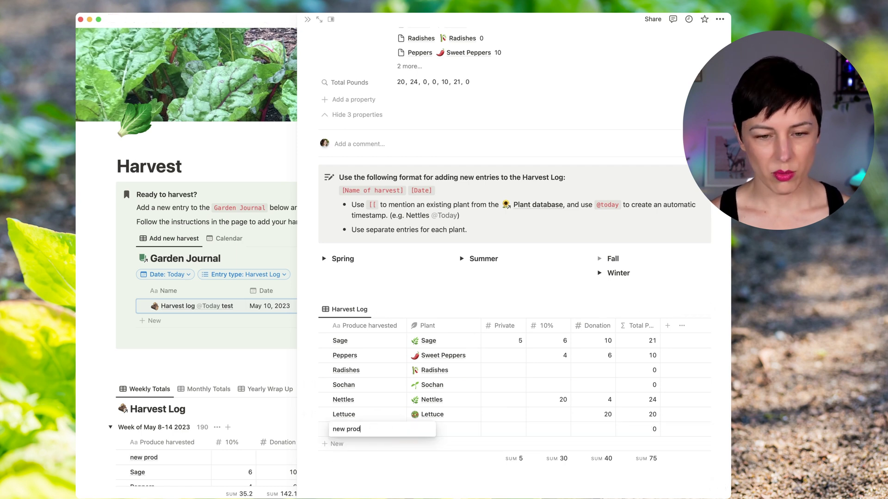
left_click(420, 475)
left_click(442, 428)
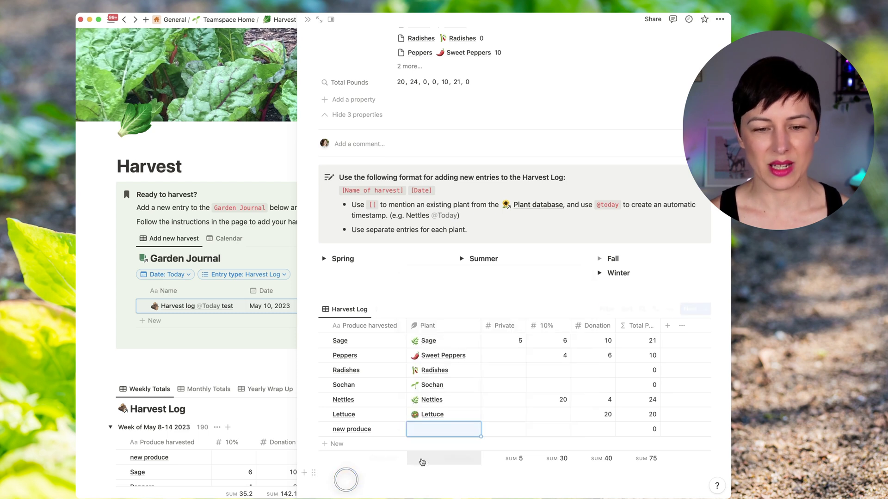
left_click(347, 483)
left_click(313, 428)
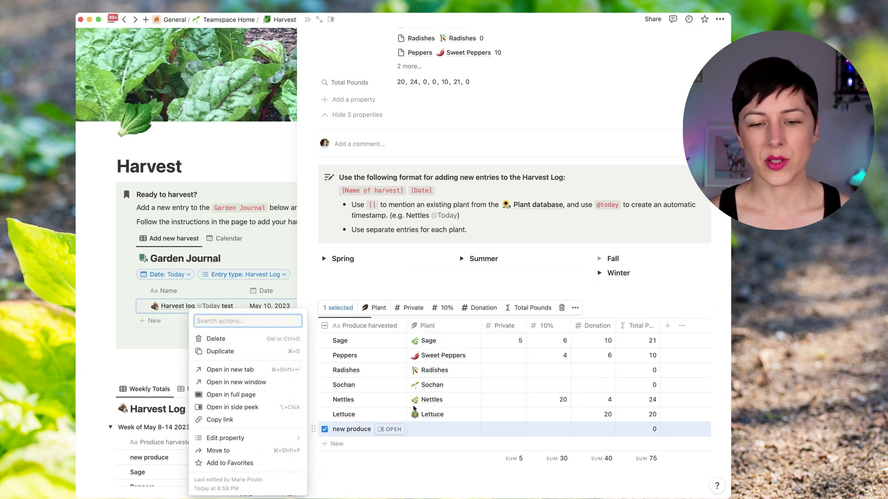
left_click(217, 339)
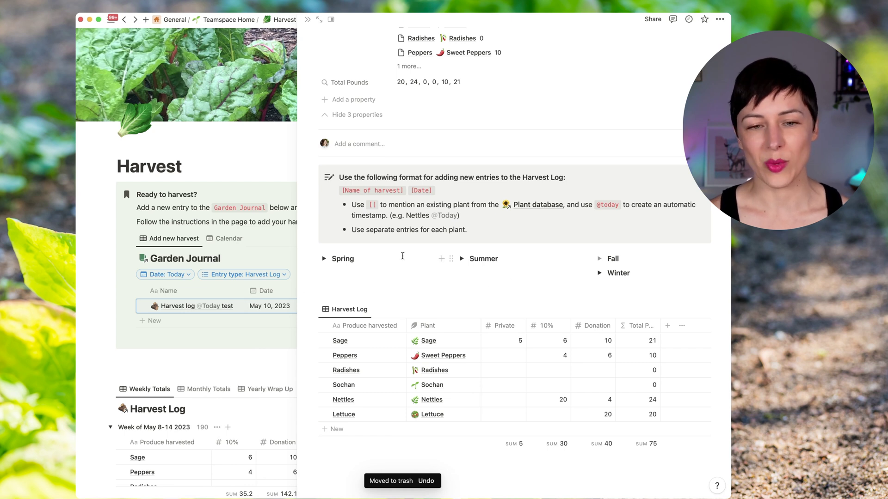
Expand and re-collapse the Summer and Spring sections
left_click(462, 258)
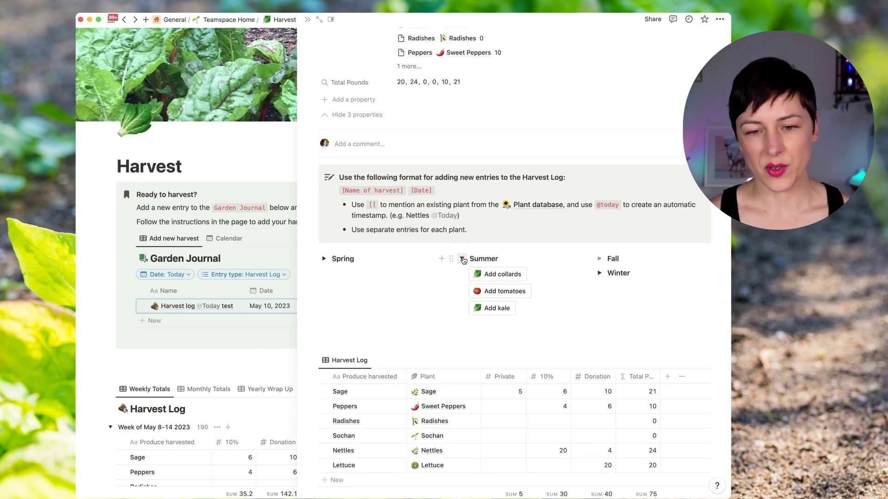
left_click(462, 258)
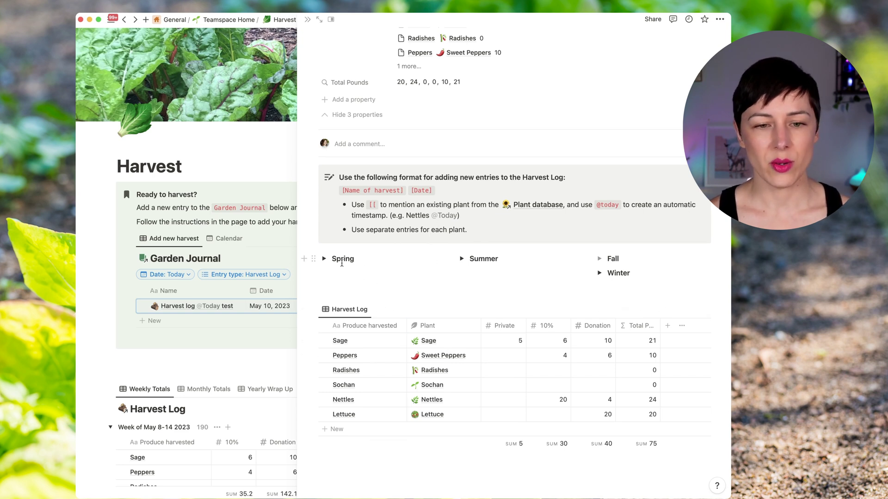
left_click(325, 260)
left_click(325, 259)
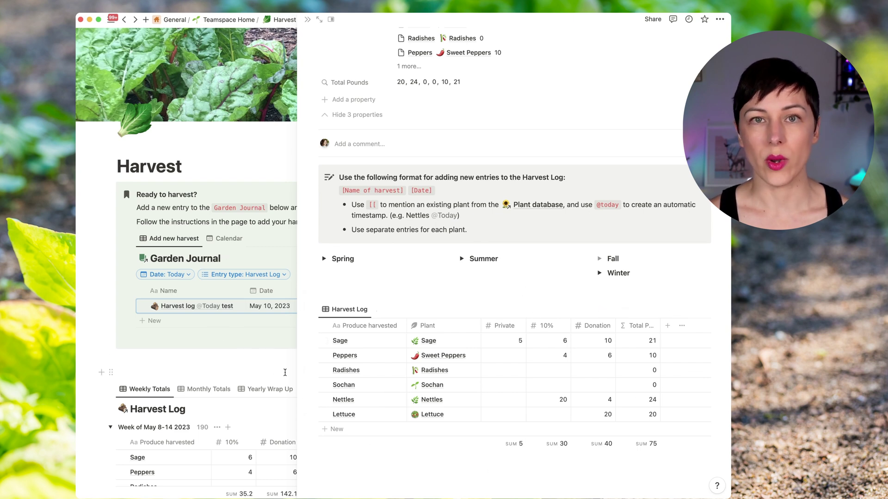
left_click(241, 365)
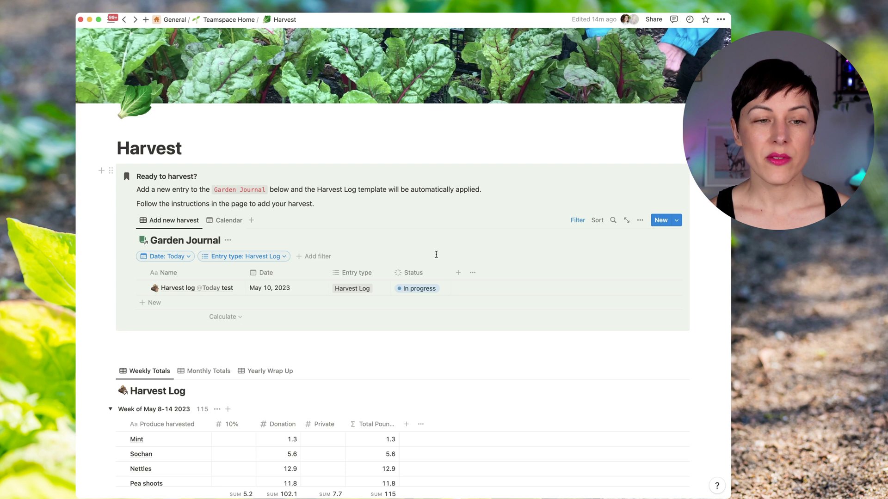
scroll(436, 255, "down", 5)
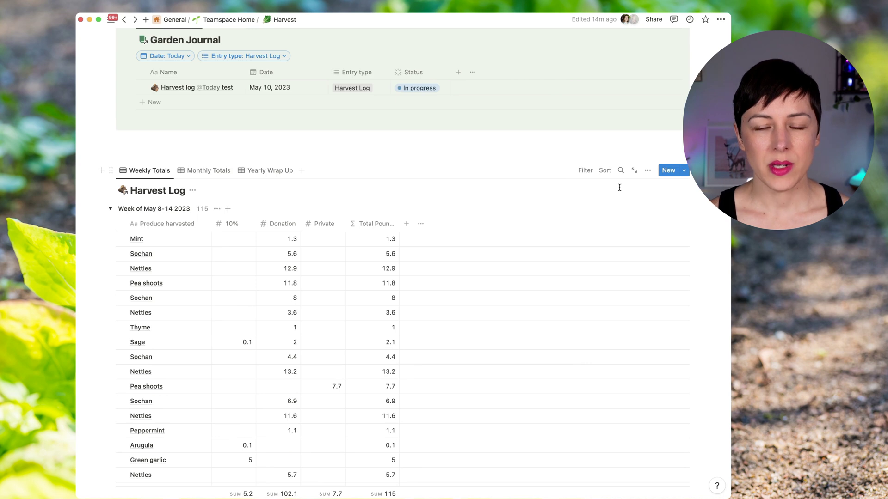
left_click(648, 170)
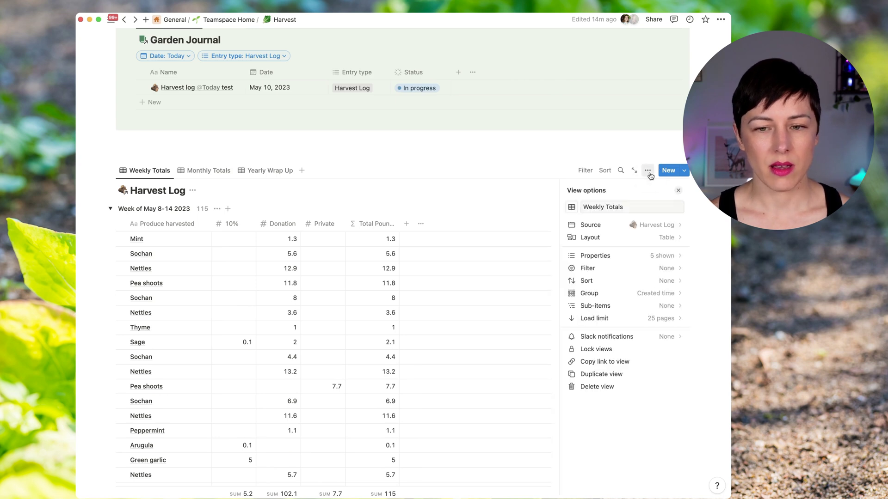
left_click(622, 293)
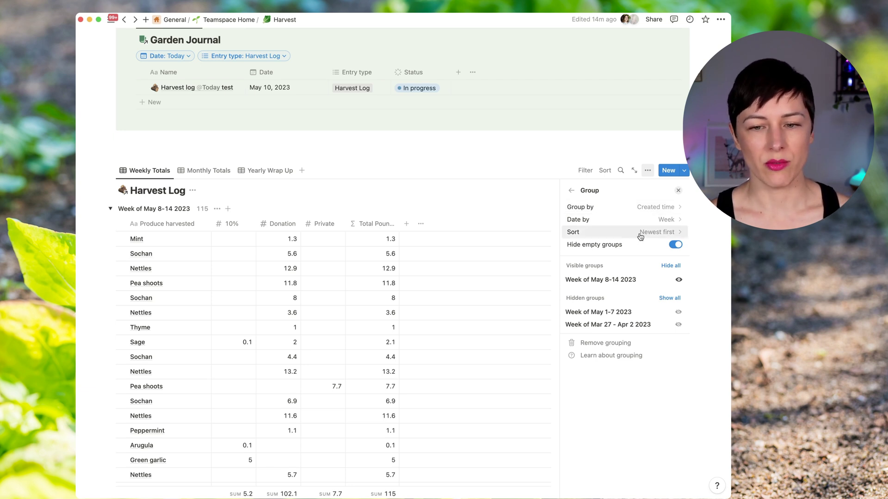
left_click(678, 191)
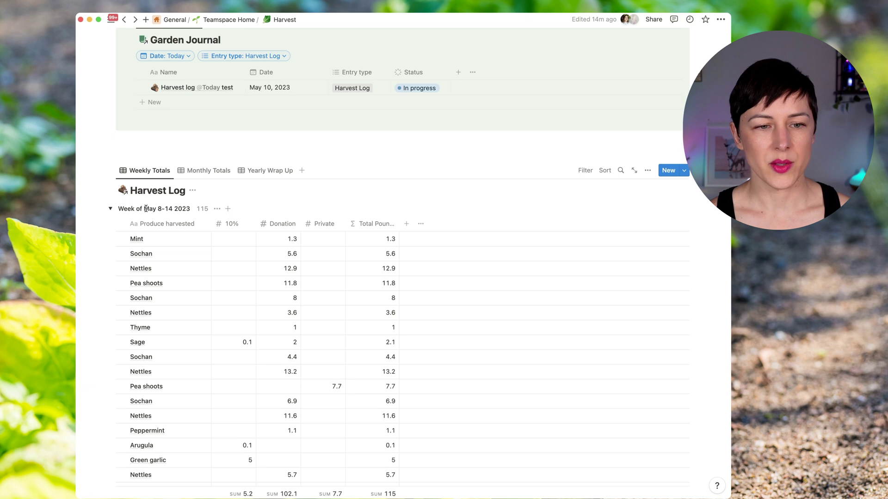
scroll(159, 239, "down", 5)
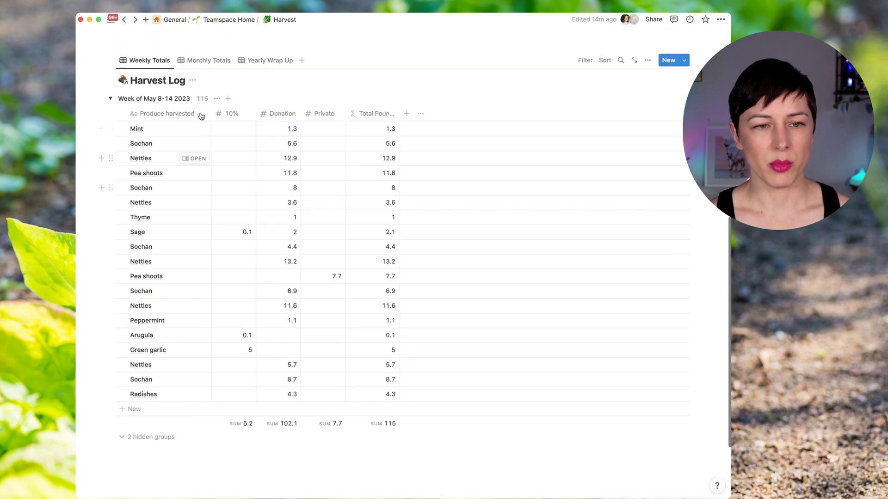
left_click(201, 61)
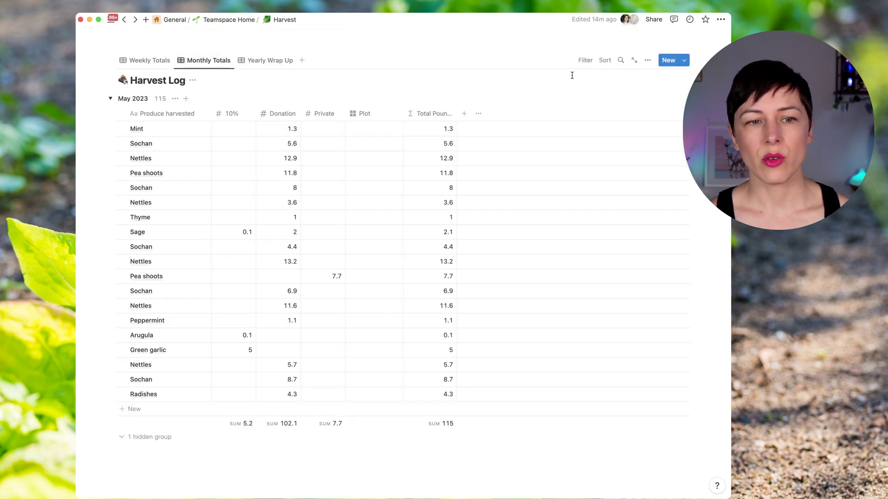
left_click(647, 60)
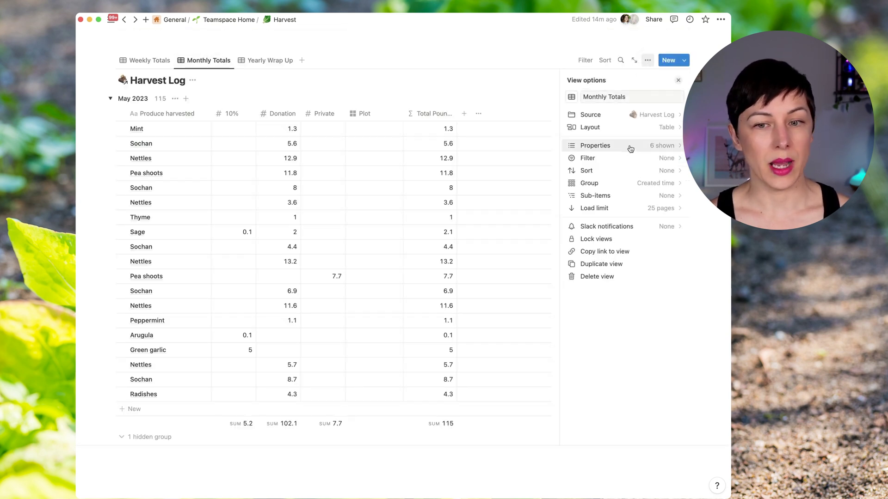
left_click(643, 182)
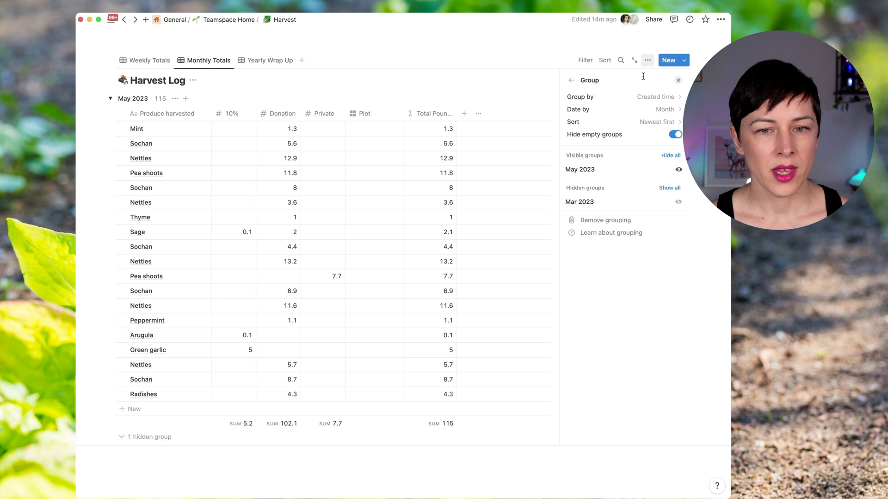
left_click(678, 80)
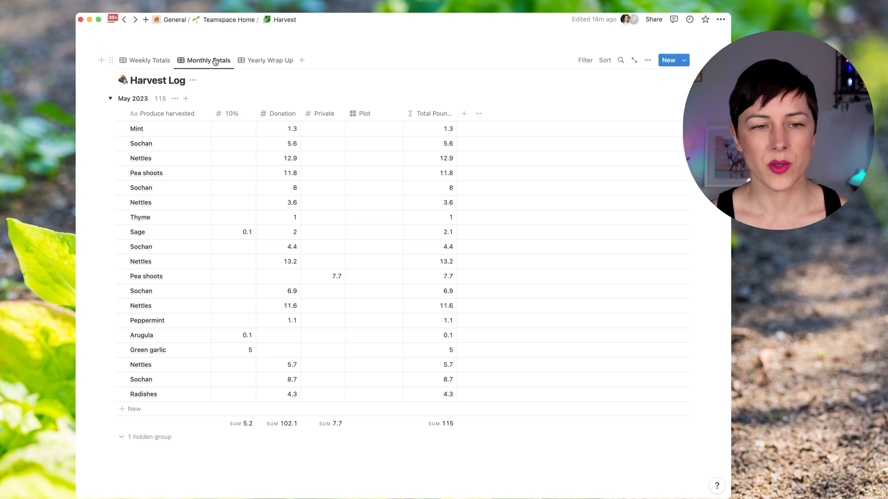
left_click(258, 64)
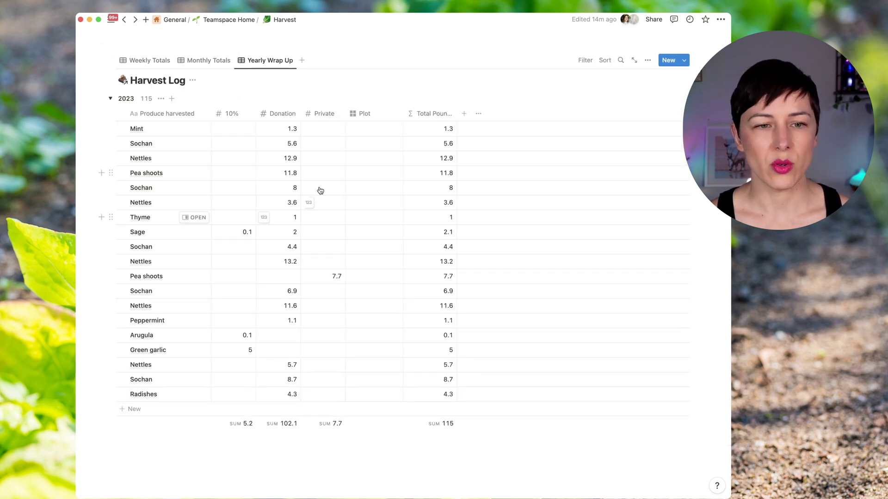
left_click(148, 61)
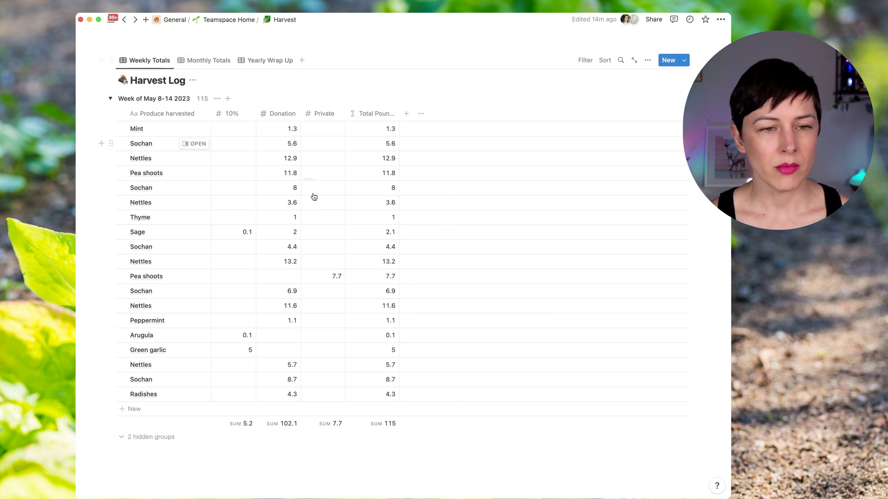
scroll(507, 274, "up", 10)
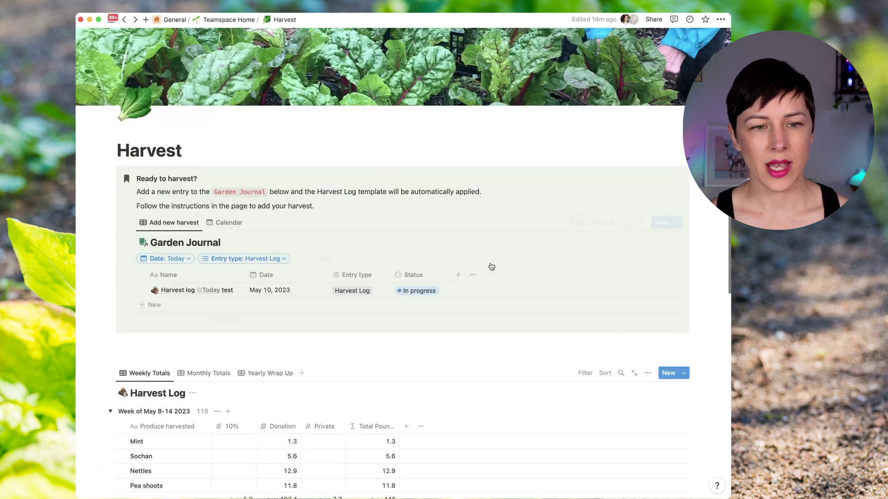
left_click(231, 291)
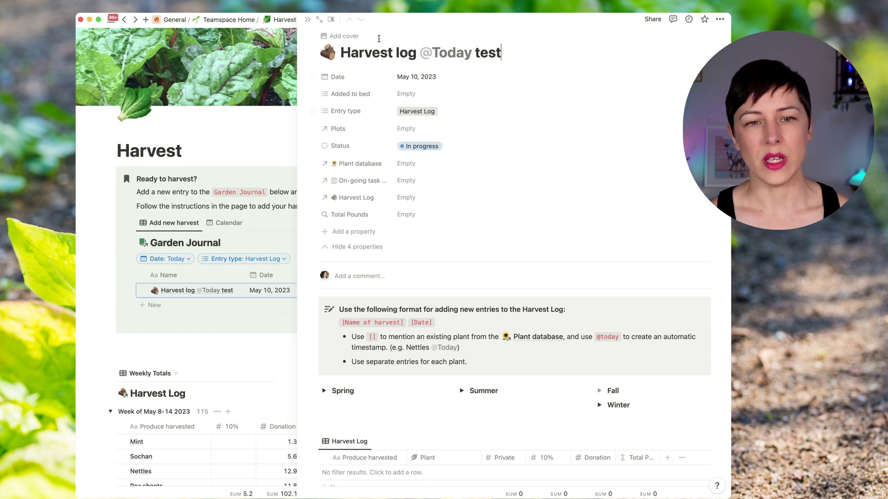
left_click(296, 22)
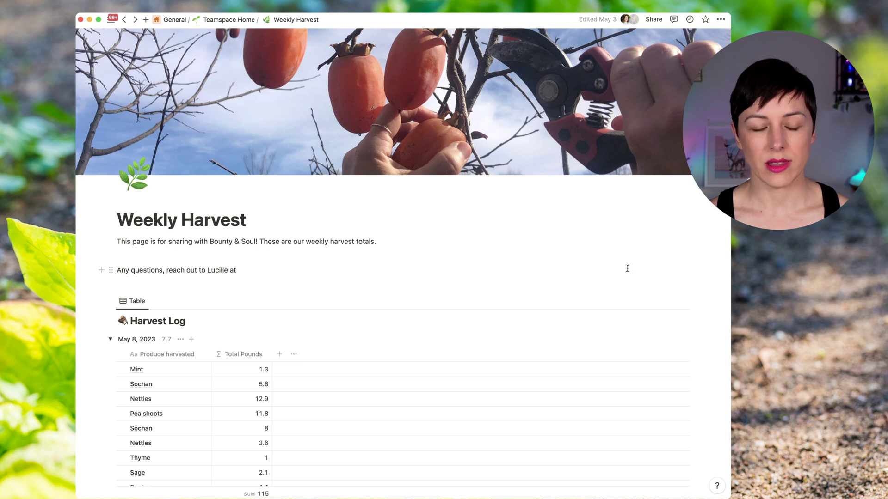
scroll(509, 285, "down", 2)
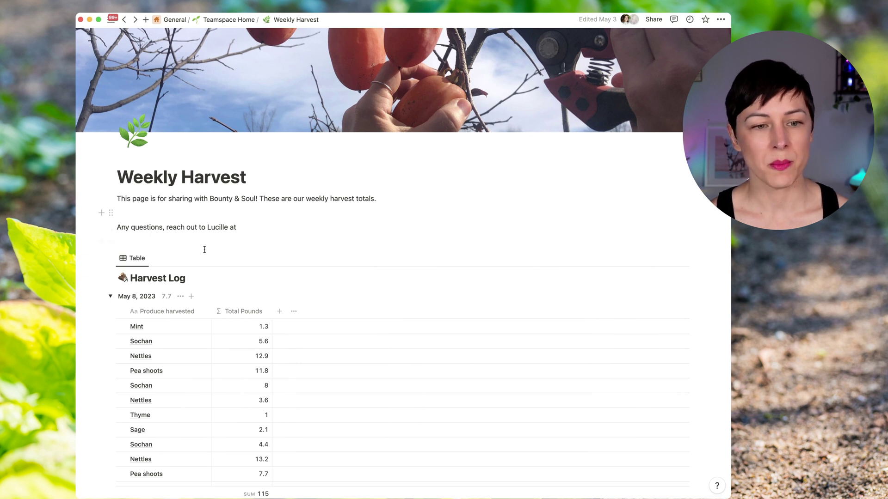
left_click(647, 258)
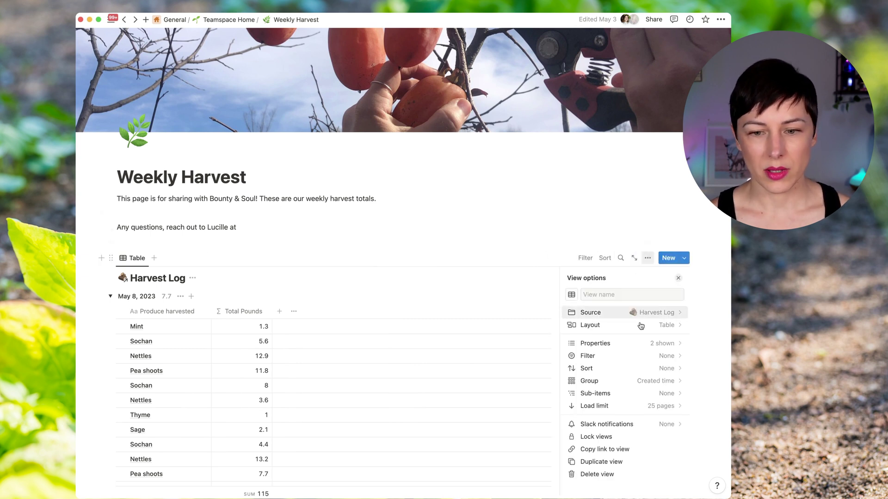
left_click(641, 382)
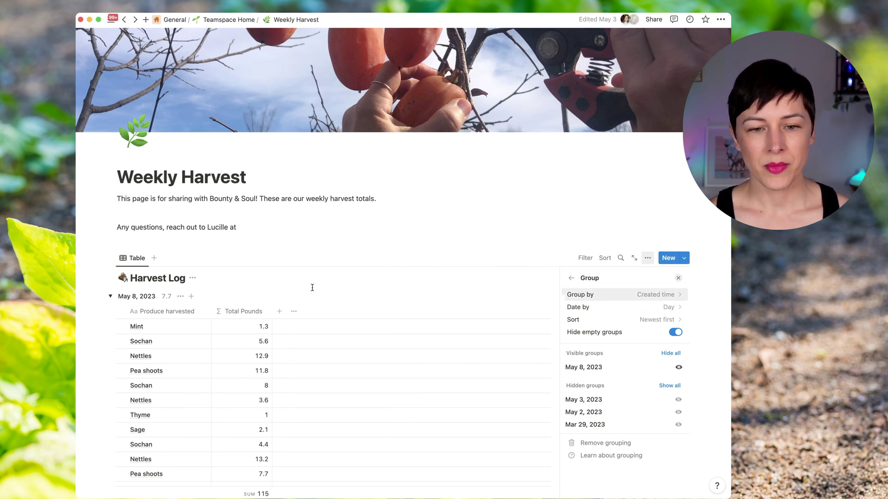
left_click(236, 245)
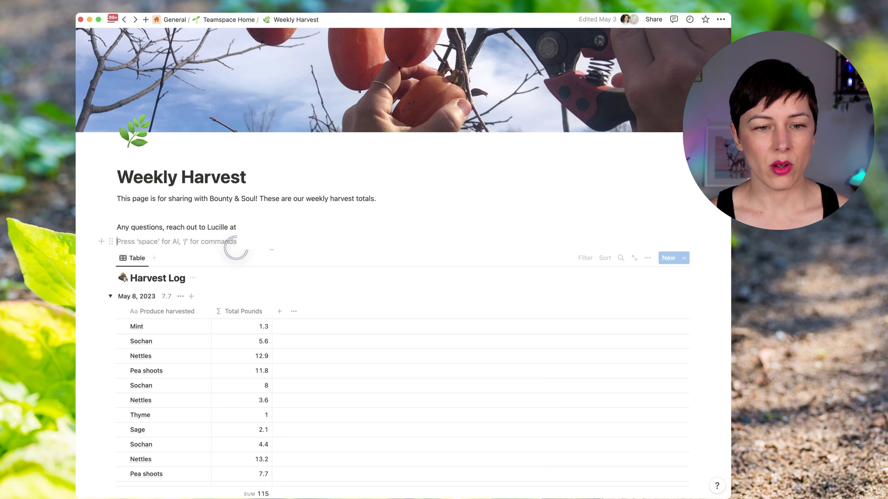
left_click(648, 258)
left_click(647, 345)
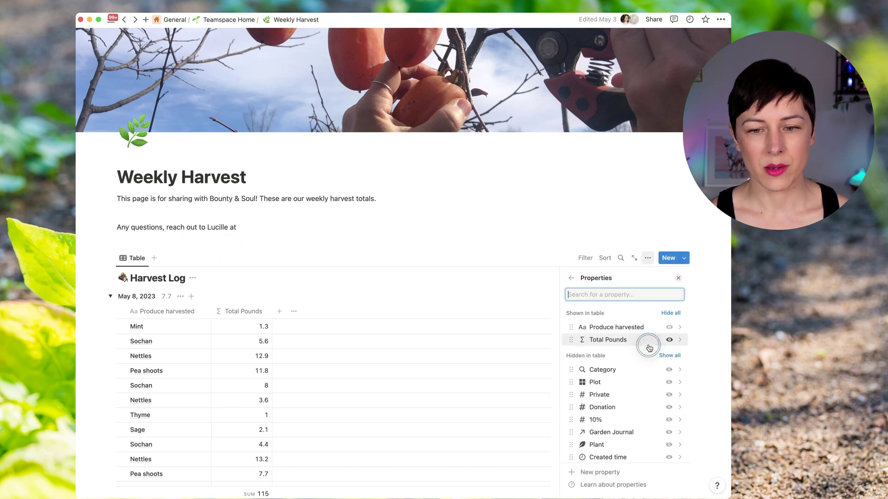
scroll(644, 393, "down", 1)
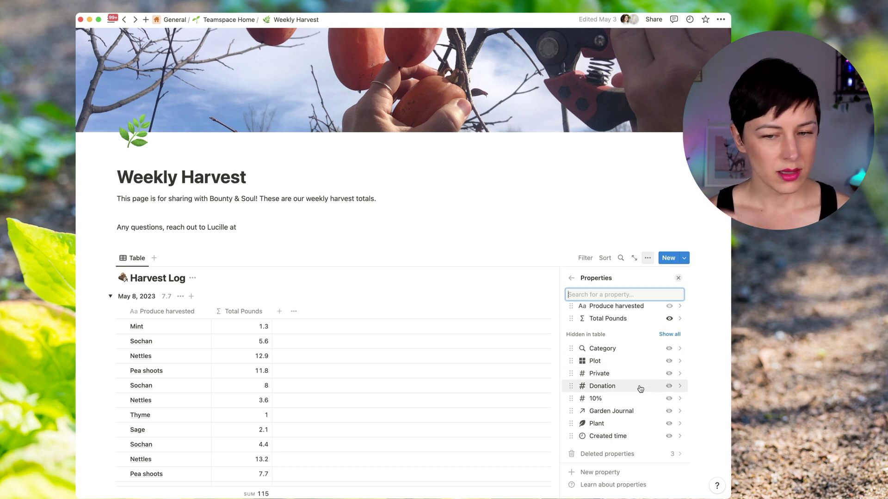
left_click(287, 252)
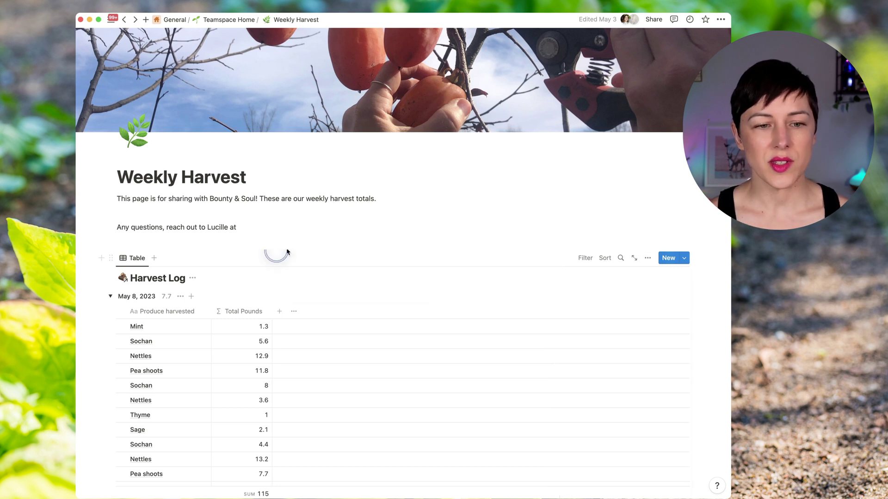
scroll(321, 263, "down", 5)
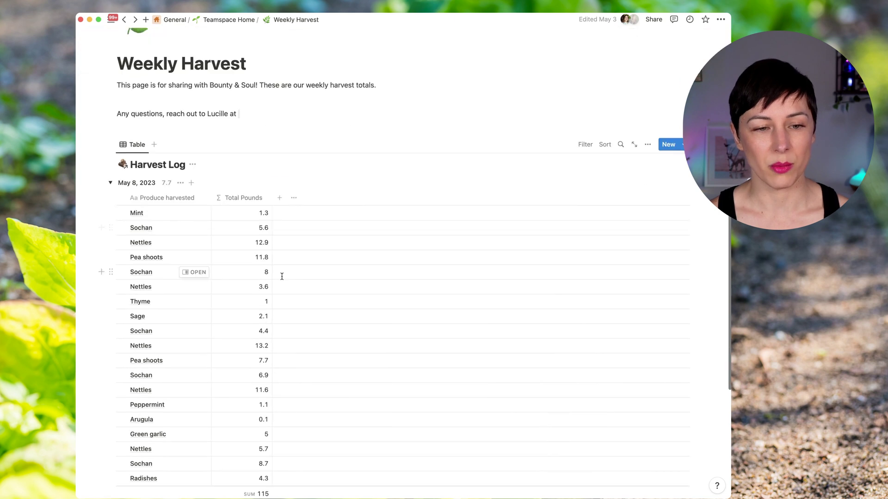
scroll(281, 276, "down", 5)
scroll(280, 377, "up", 8)
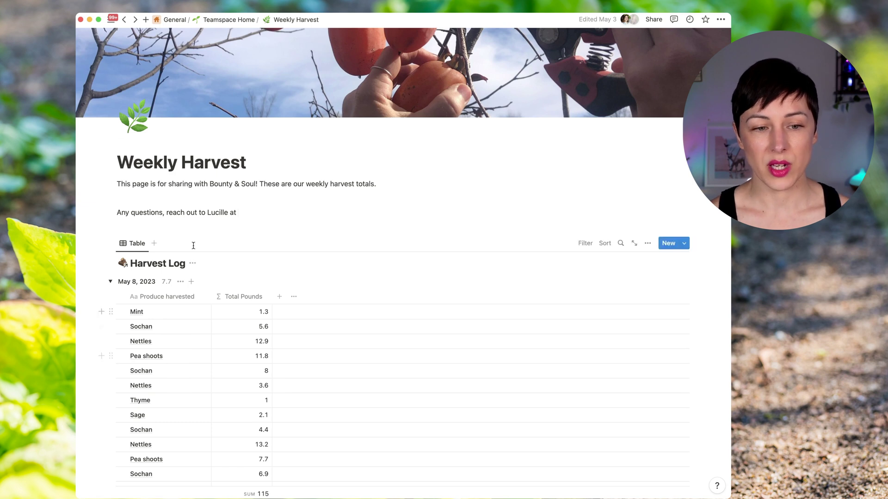
Make the May 8, 2023 group display the Sum of Total Pounds
left_click(166, 282)
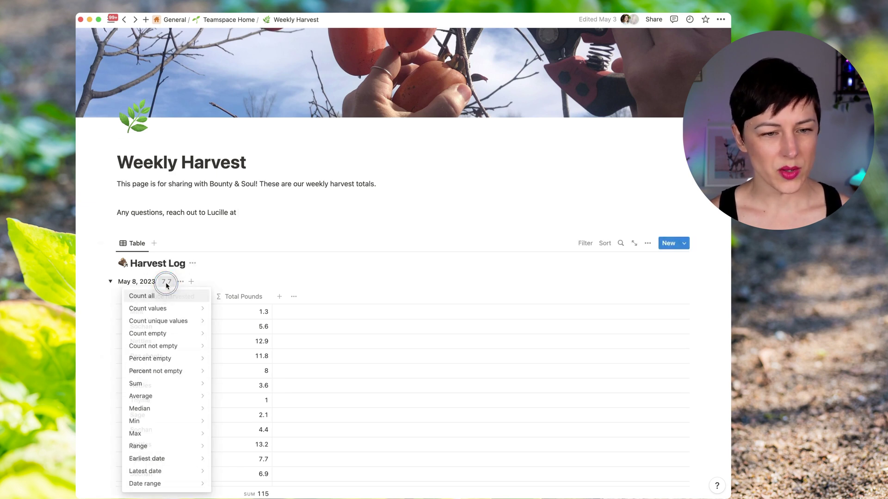
mouse_move(174, 384)
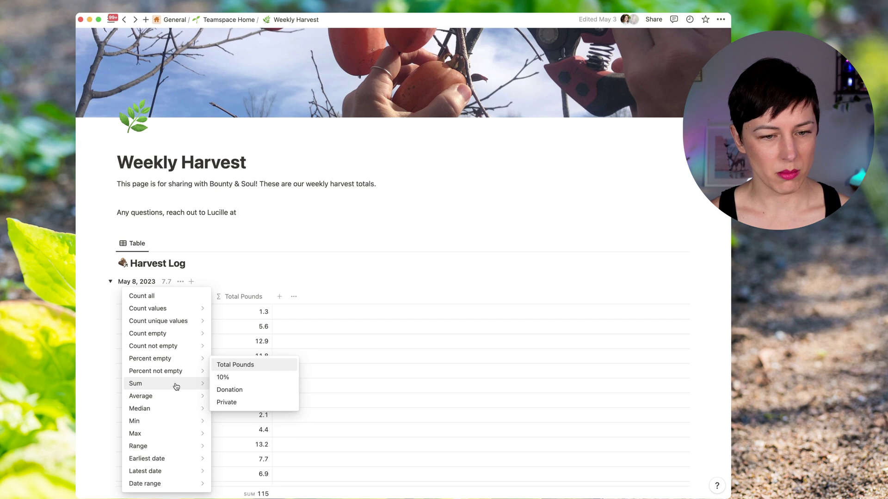
left_click(253, 369)
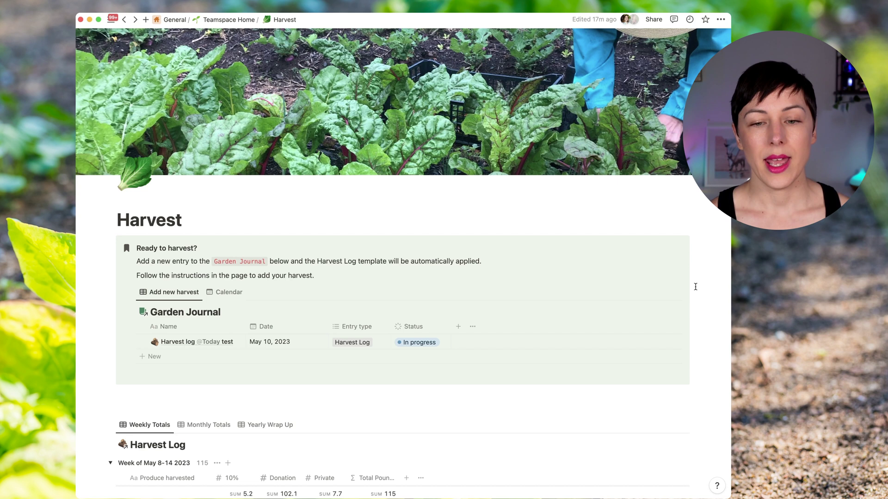
Open the Garden Journal's Harvest log template for editing
scroll(707, 283, "down", 1)
left_click(675, 274)
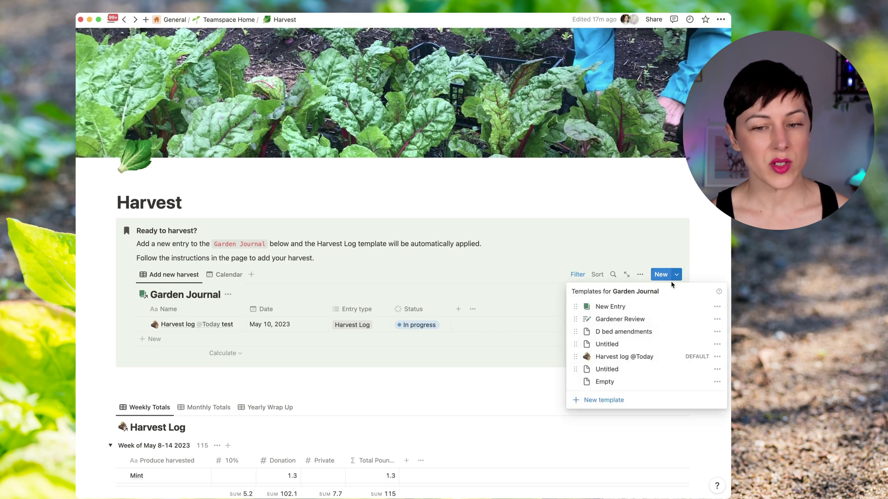
left_click(717, 356)
left_click(635, 361)
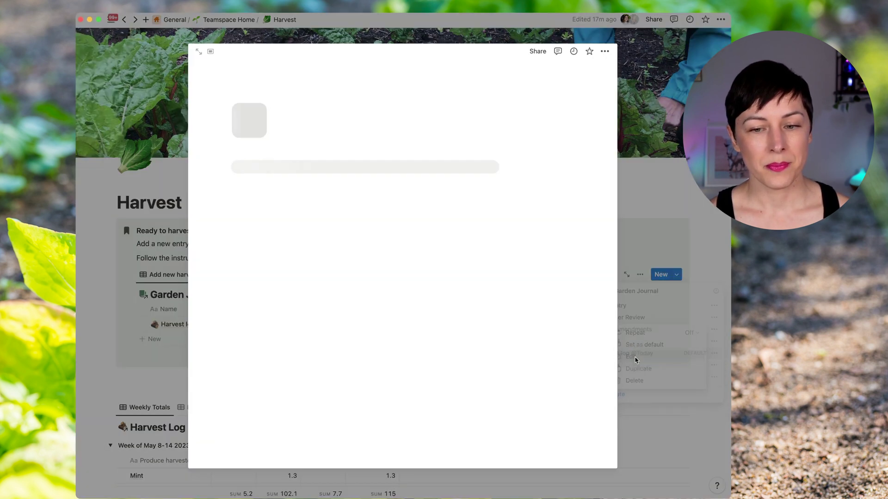
Expand Spring and delete the duplicate Add radishes button
scroll(420, 311, "down", 5)
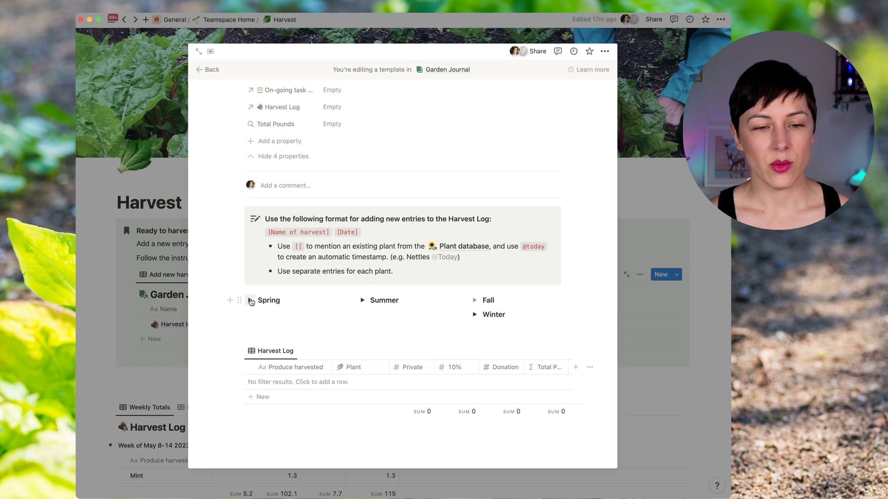
left_click(250, 300)
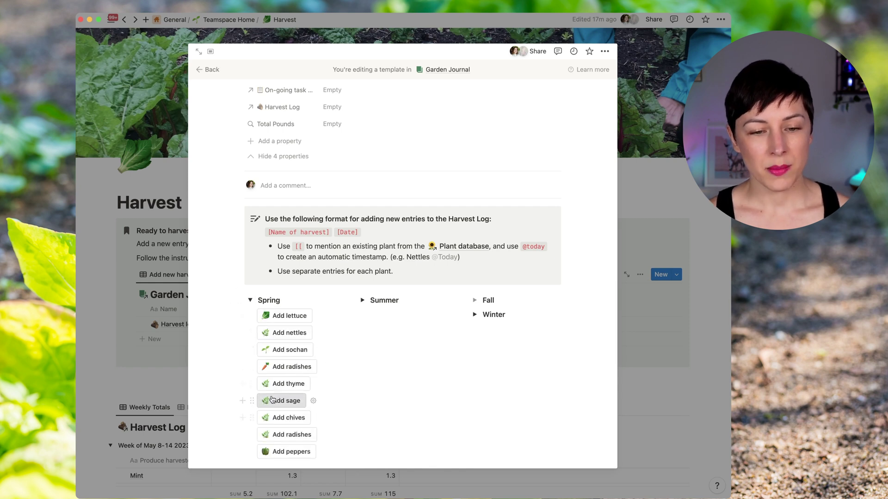
scroll(289, 370, "down", 1)
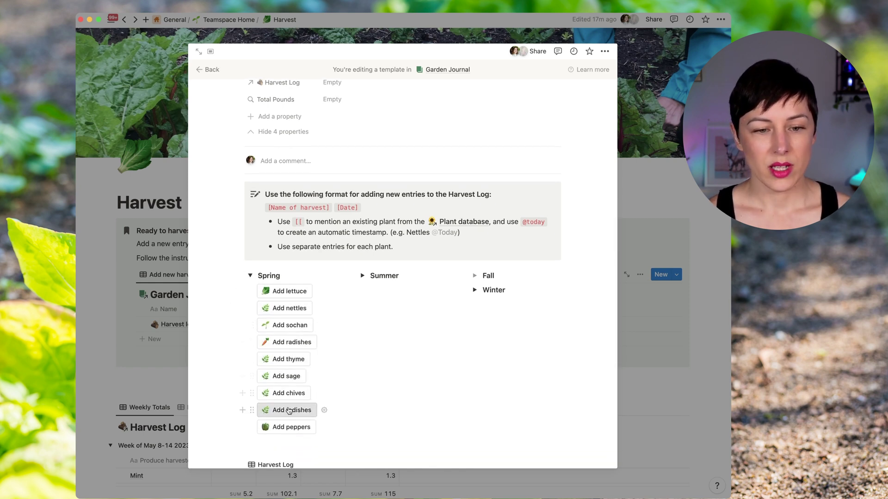
left_click(253, 411)
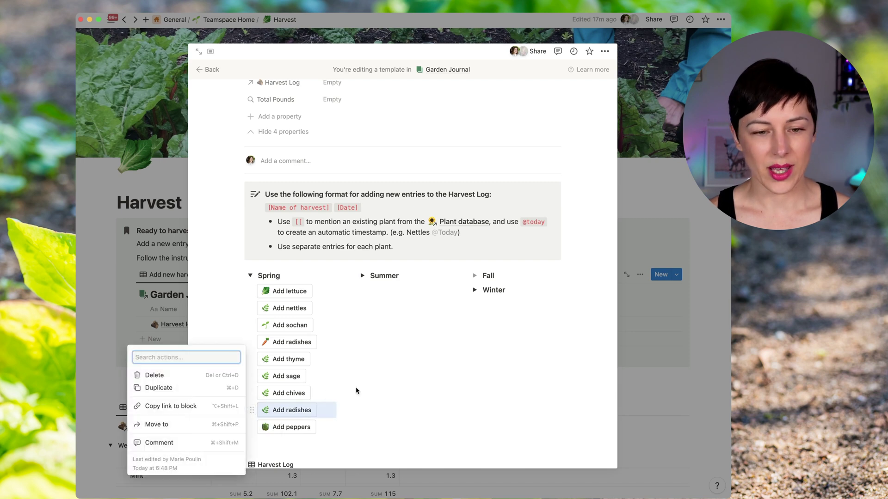
key("Delete")
Duplicate the Add peppers button and open the copy's settings
scroll(273, 396, "down", 2)
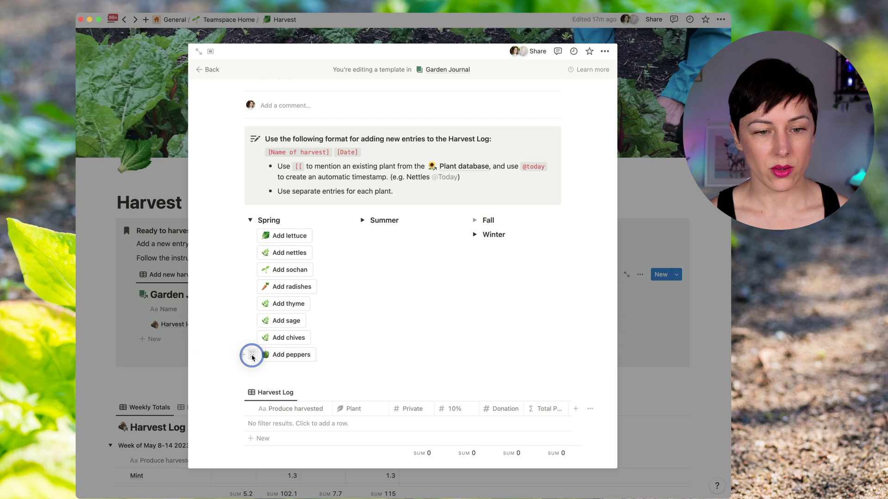
left_click(250, 355)
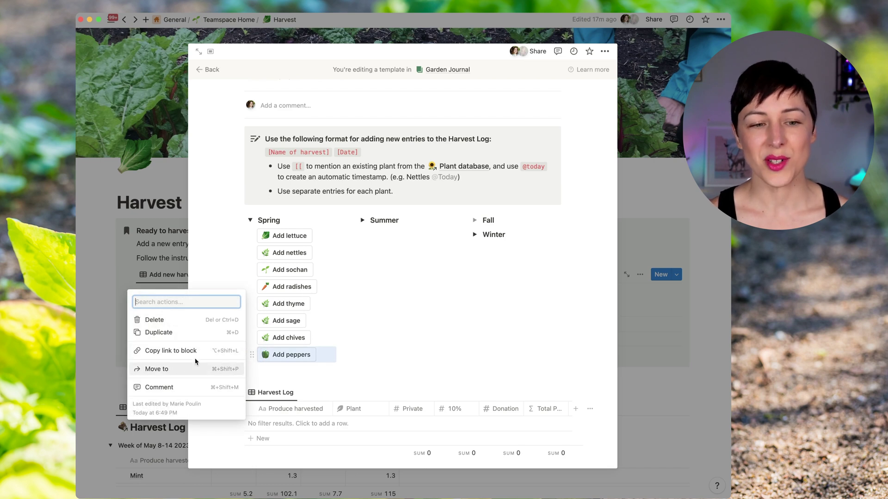
left_click(199, 333)
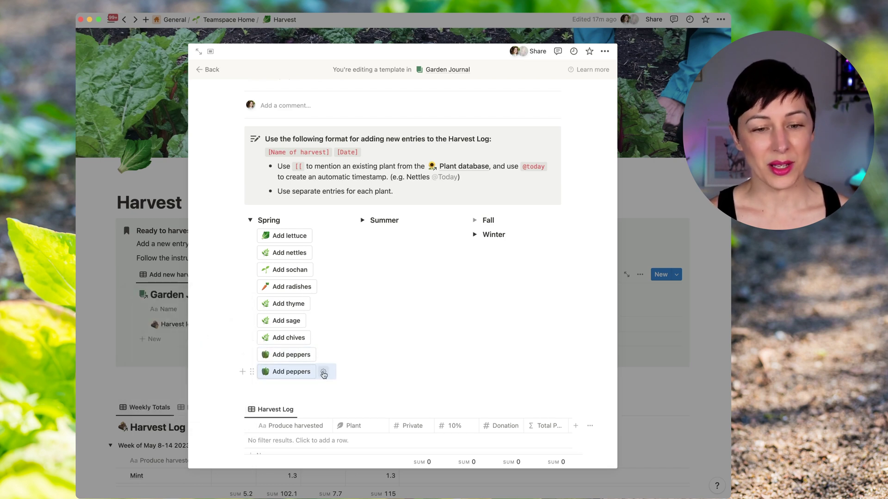
left_click(323, 372)
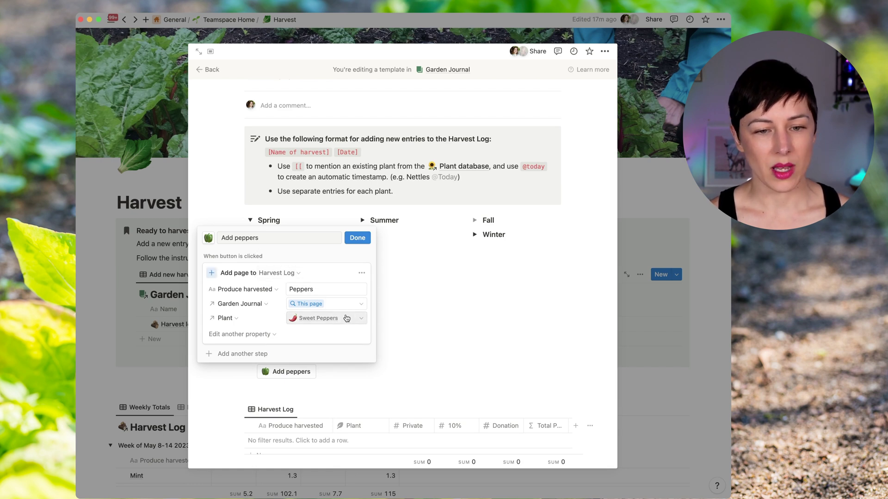
Link the copied button to Wild Plums instead of Sweet Peppers and set Produce harvested to 'Wild Plums'
left_click(347, 318)
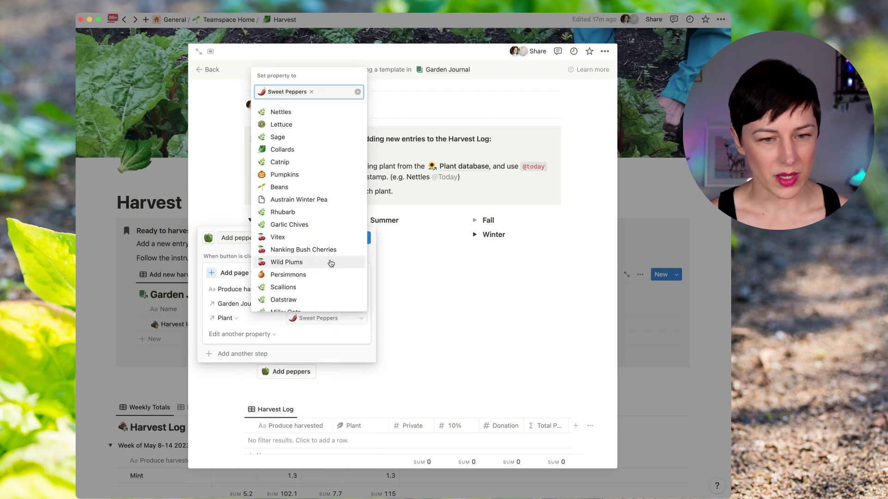
left_click(296, 262)
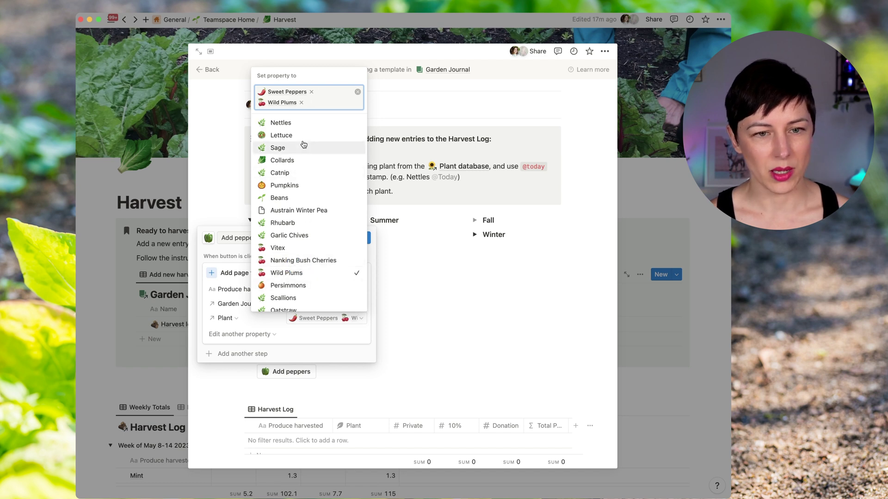
left_click(311, 91)
left_click(238, 319)
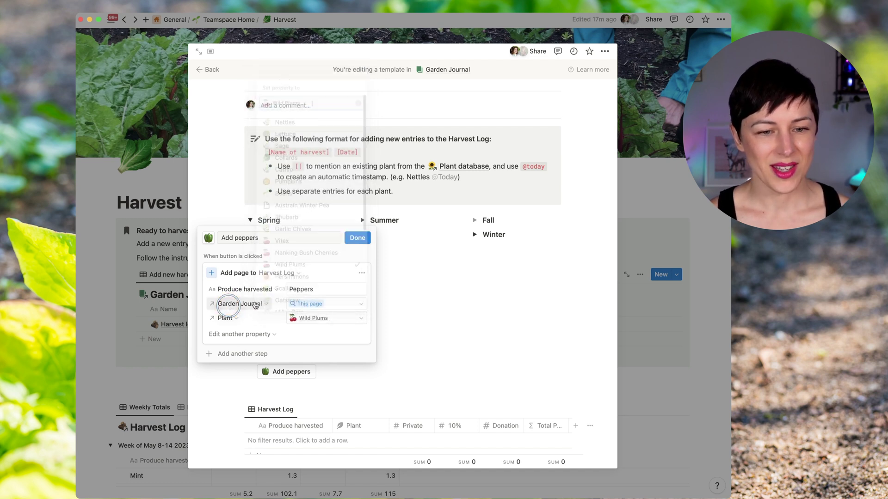
double_click(302, 290)
type("Wi")
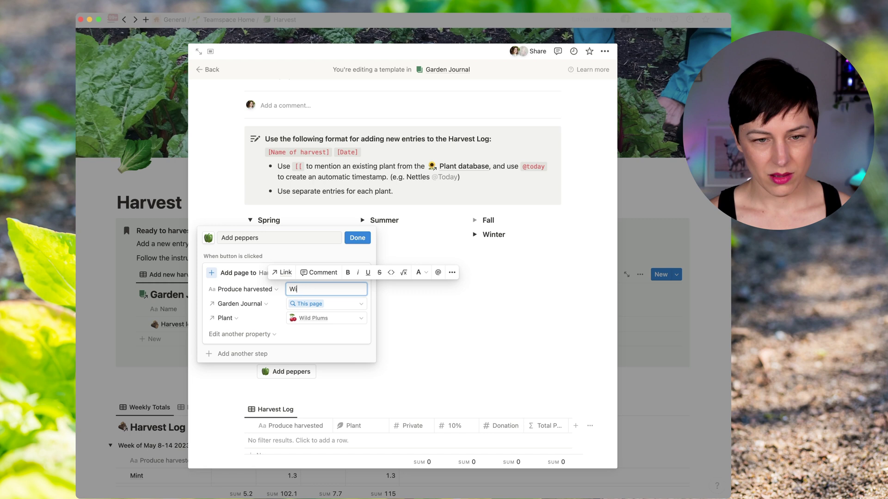
type("ld Plums")
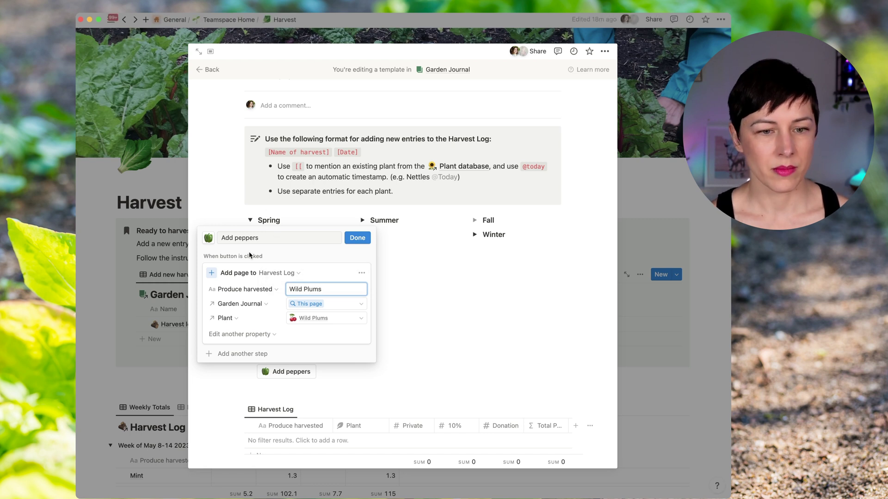
Rename the button 'Add plums', give it the peach emoji icon, and save it
double_click(246, 238)
type("plums")
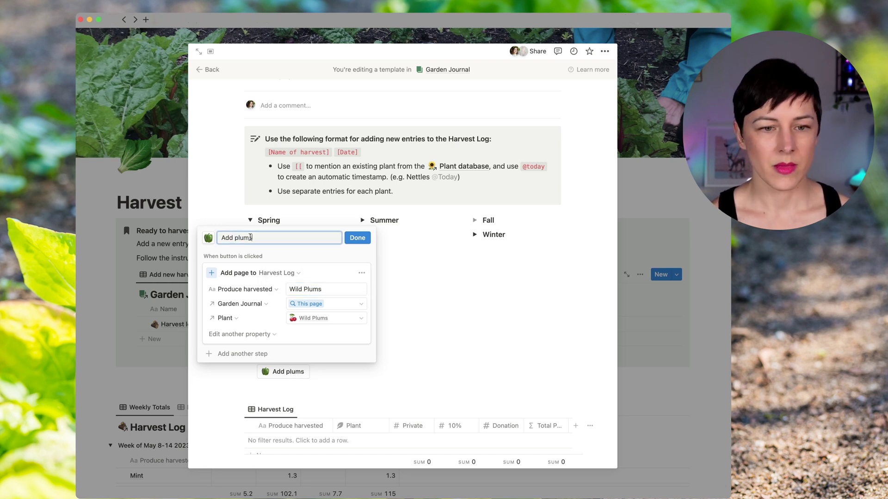
left_click(211, 237)
type("plum")
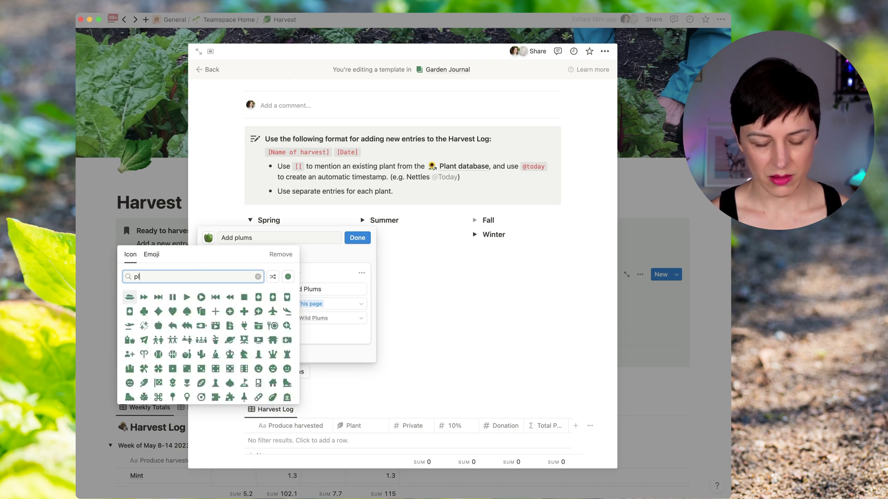
left_click(152, 257)
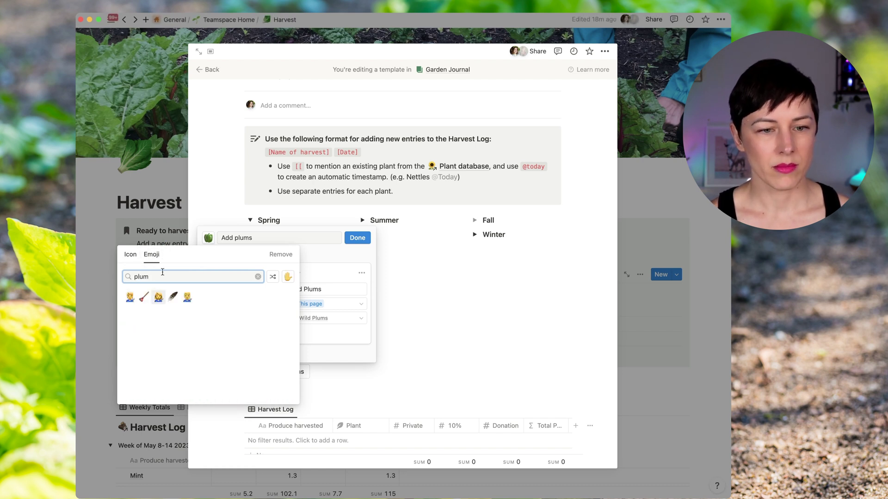
double_click(133, 275)
type("peach")
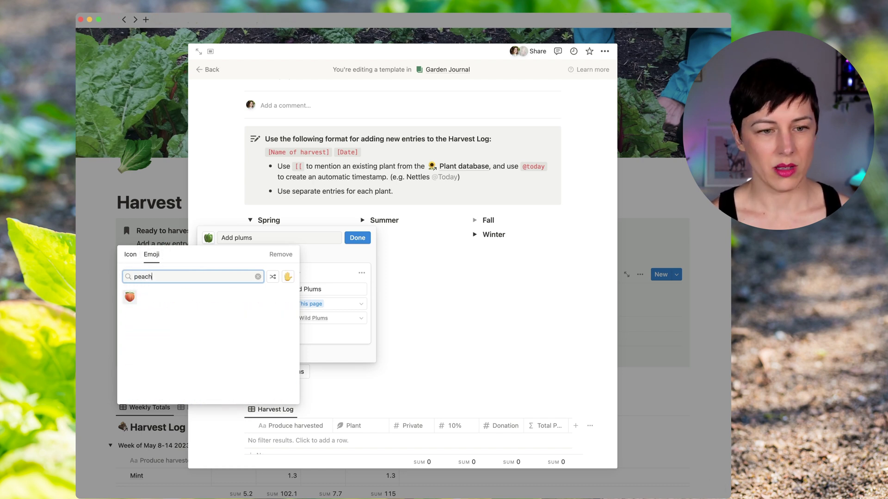
left_click(131, 299)
left_click(357, 238)
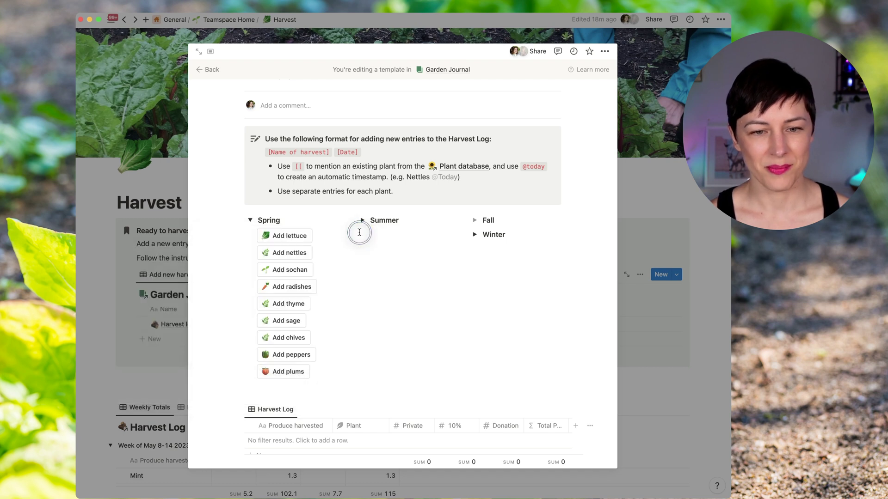
Collapse the Spring button list, then close the Harvest log template editor
left_click(249, 221)
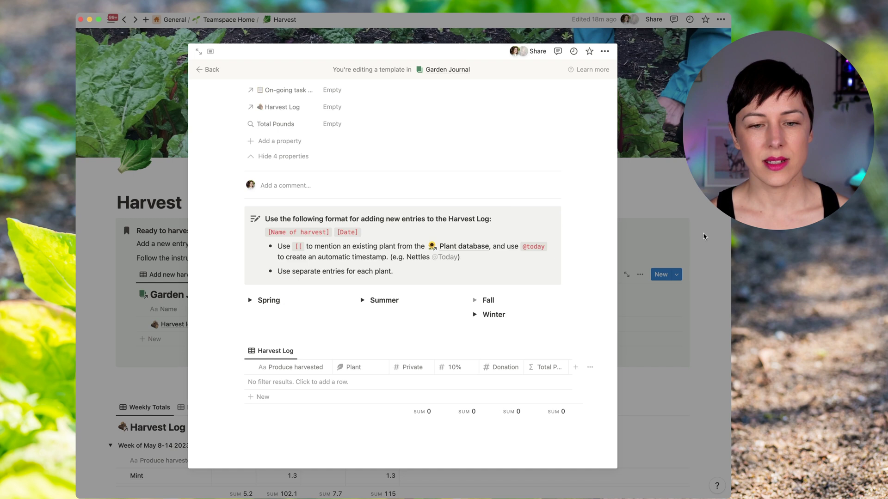
left_click(249, 301)
scroll(258, 275, "down", 3)
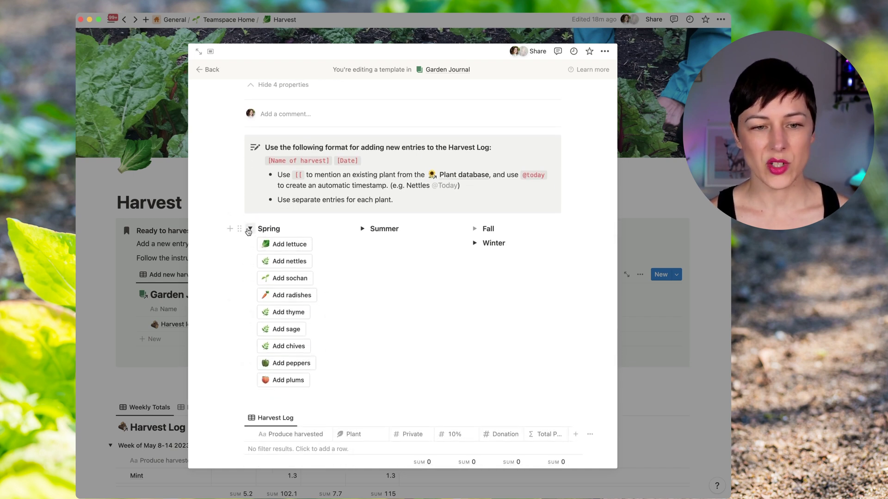
left_click(248, 230)
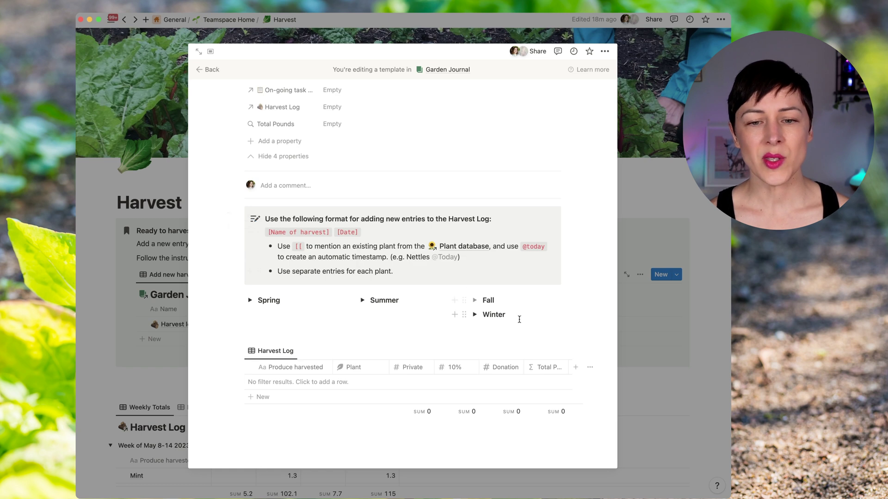
scroll(536, 316, "up", 5)
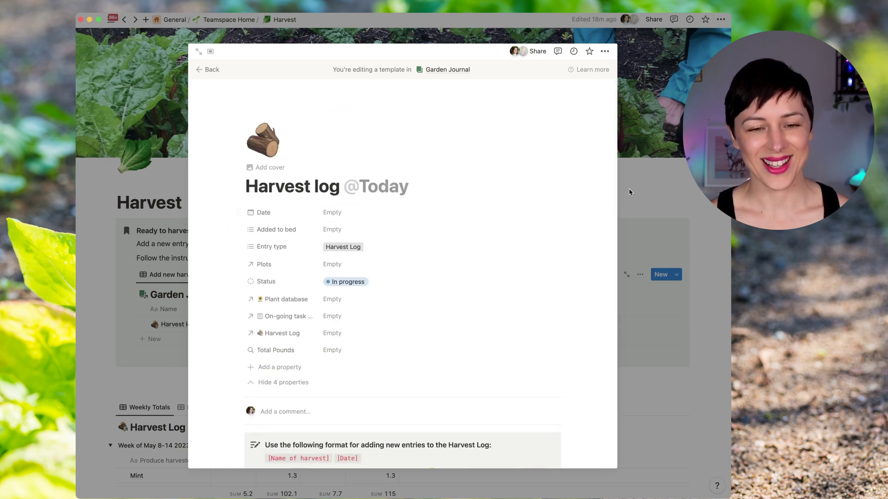
left_click(654, 190)
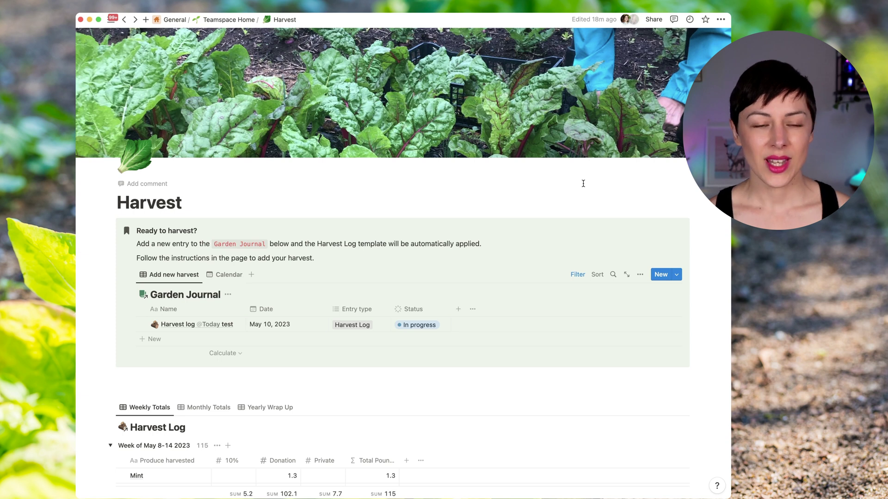